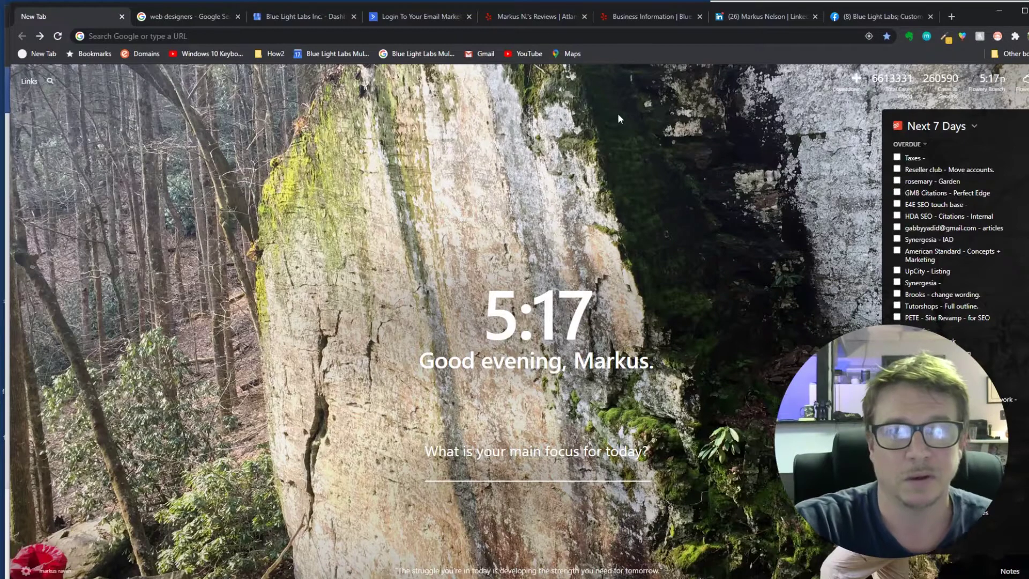
- Move the Blue Light Labs dashboard tab forward, close the Your plan panel, and open Info
click(292, 19)
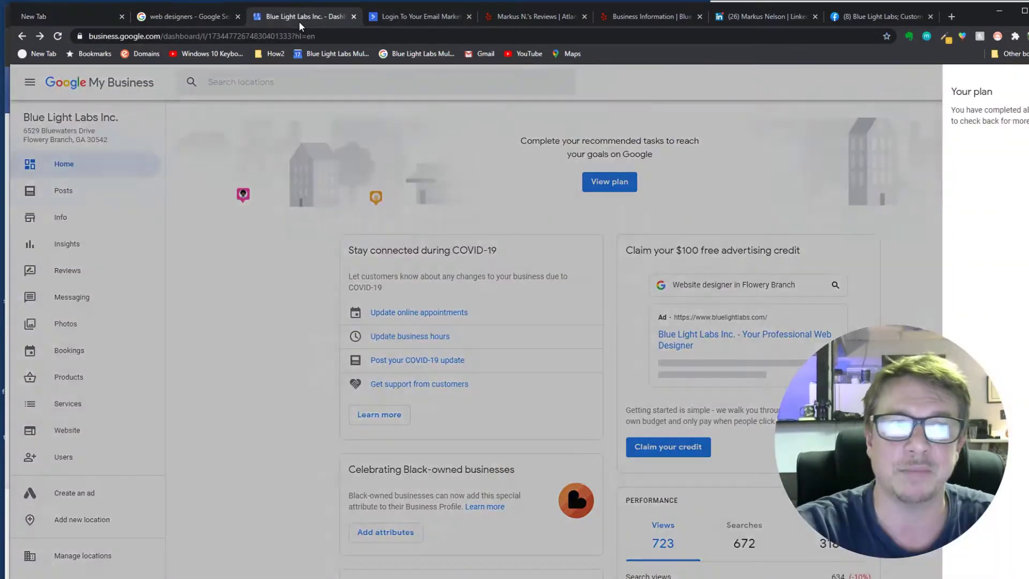
drag(290, 15, 172, 14)
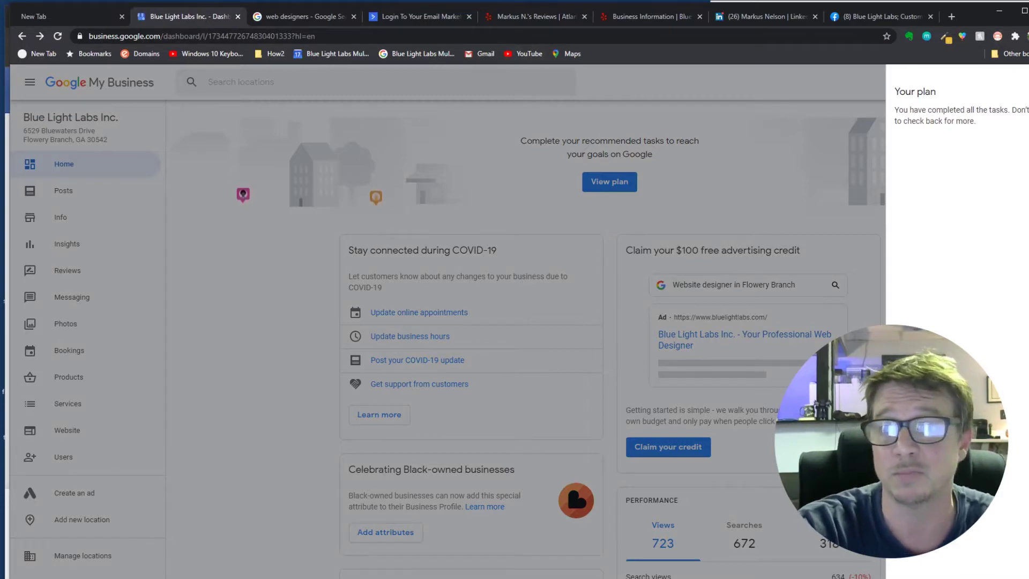
click(836, 179)
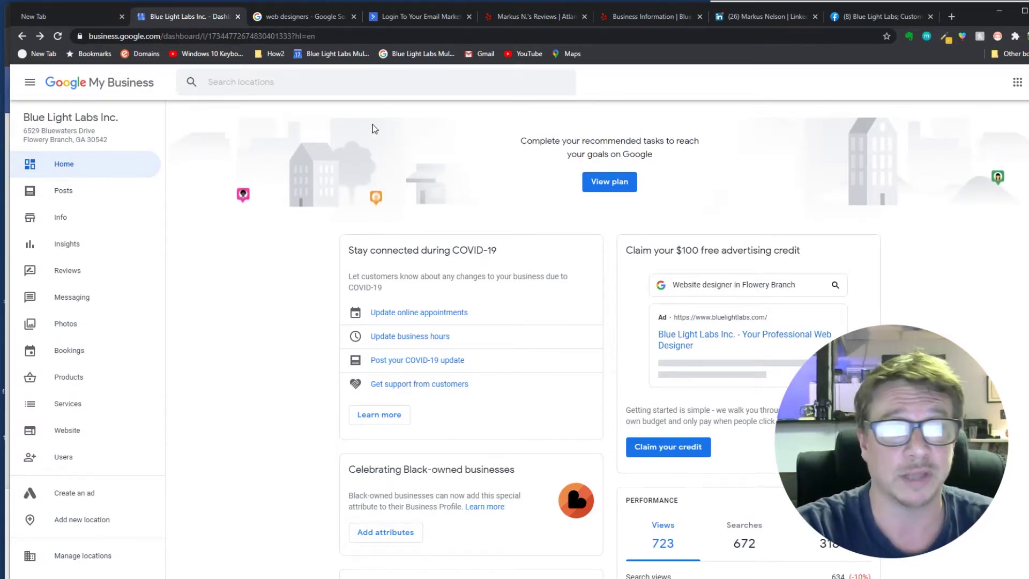
click(106, 18)
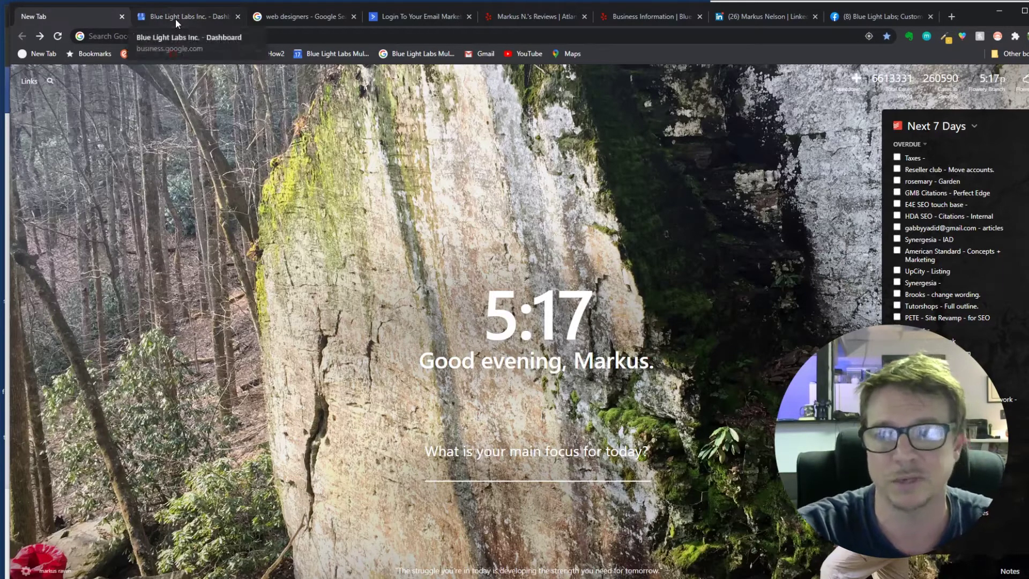
click(167, 15)
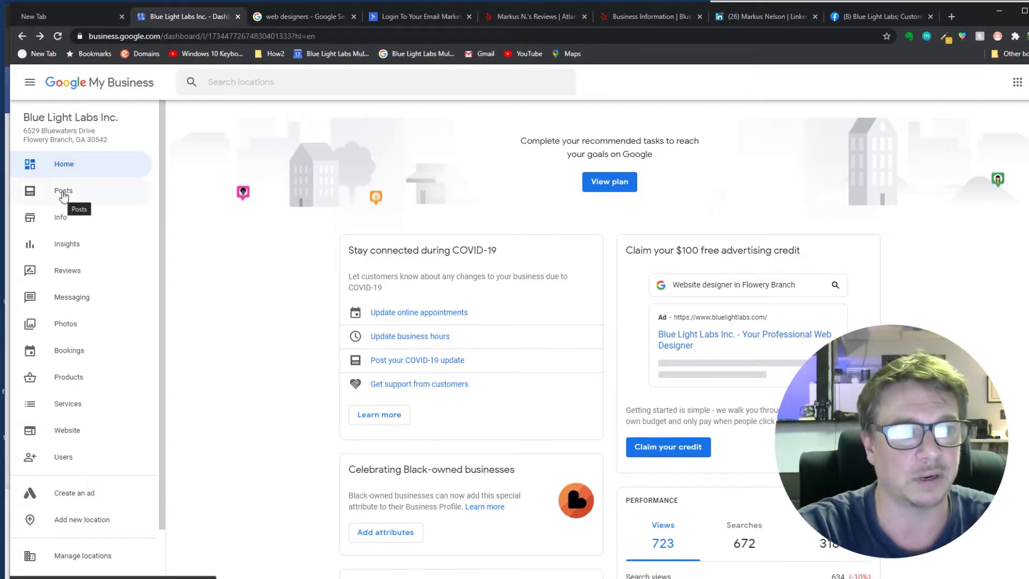
click(63, 219)
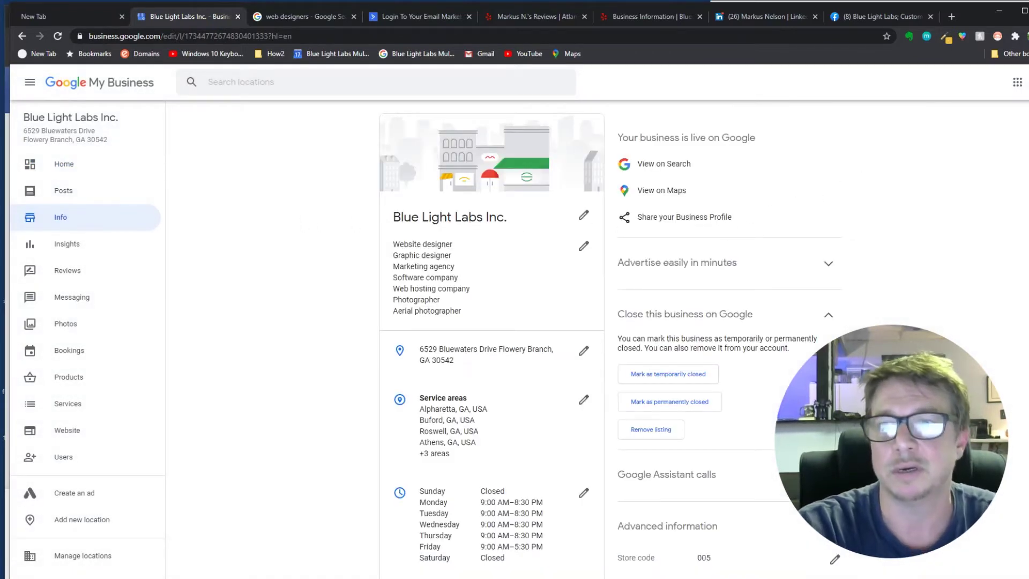
scroll(576, 203, down, 3)
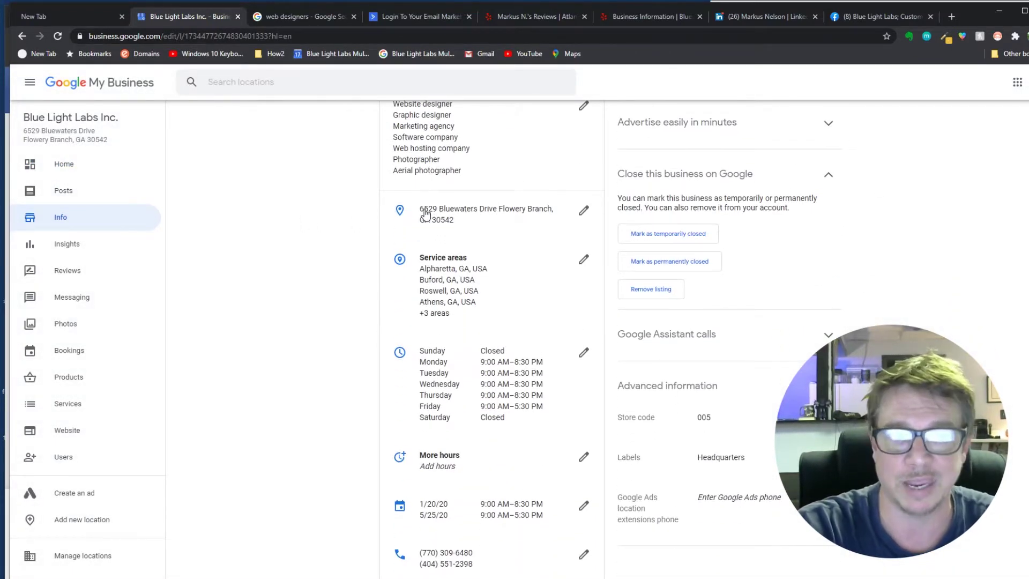
drag(420, 210, 470, 221)
click(472, 224)
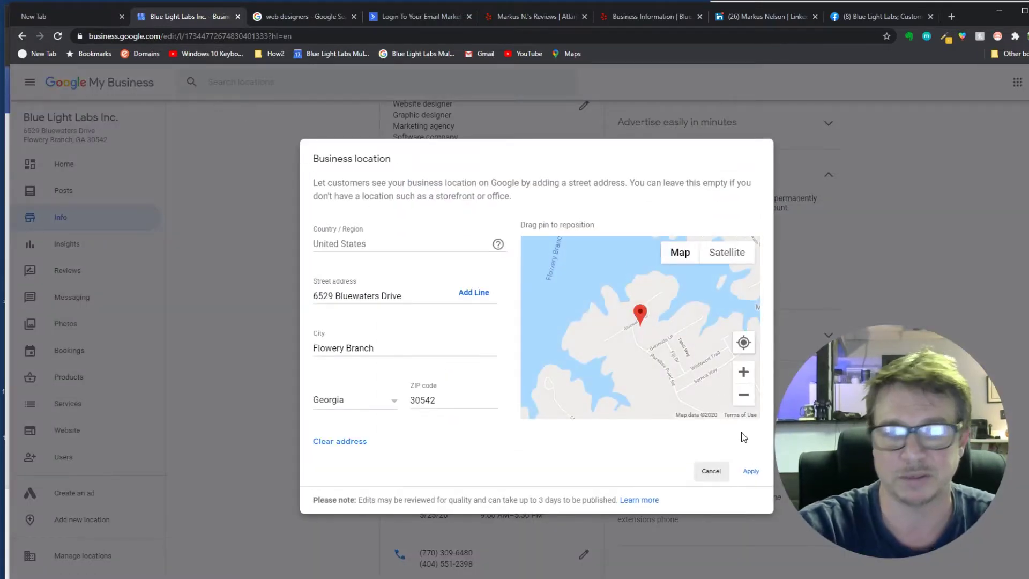
click(717, 473)
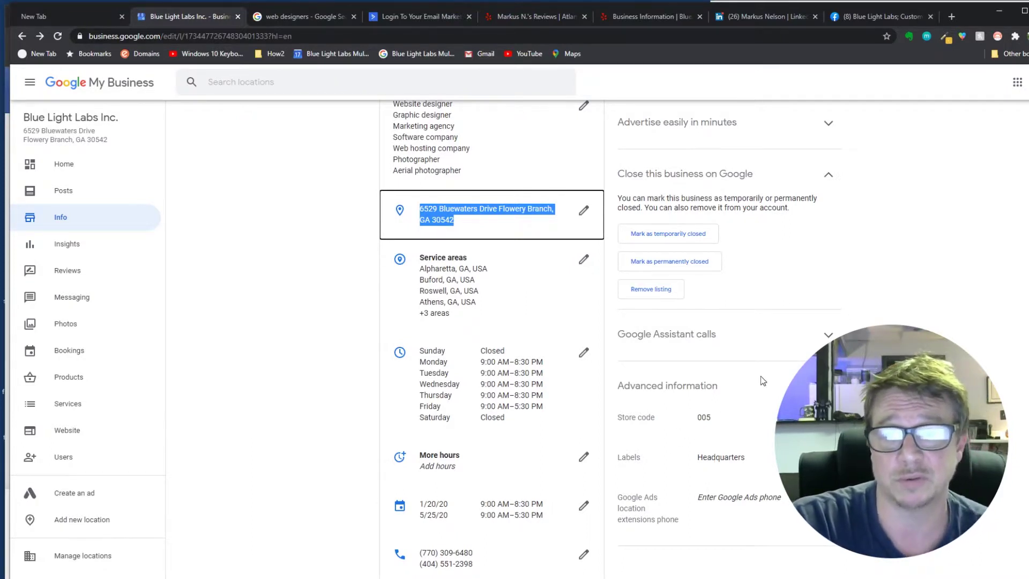
scroll(491, 338, up, 3)
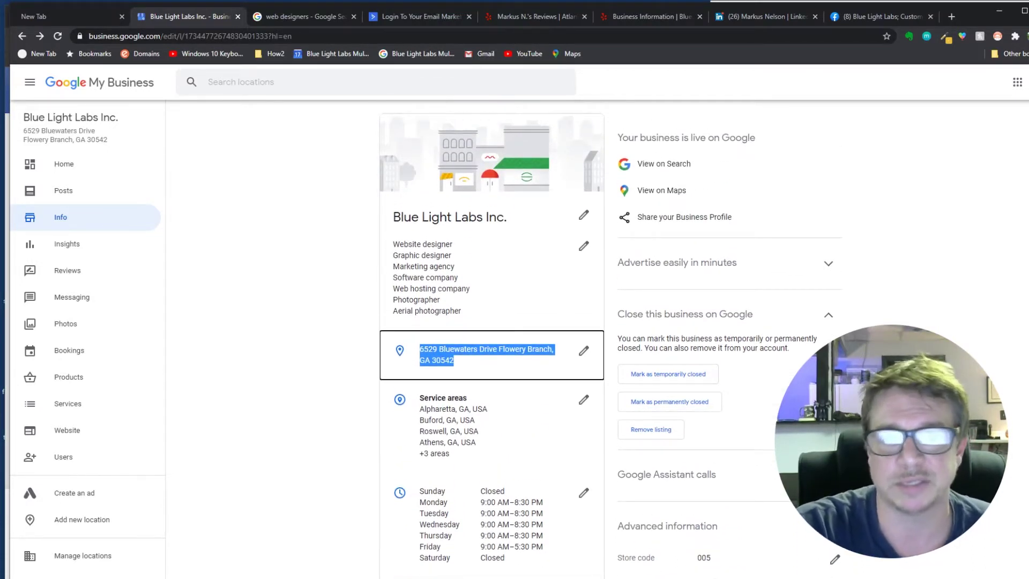
scroll(969, 217, down, 10)
scroll(969, 217, up, 6)
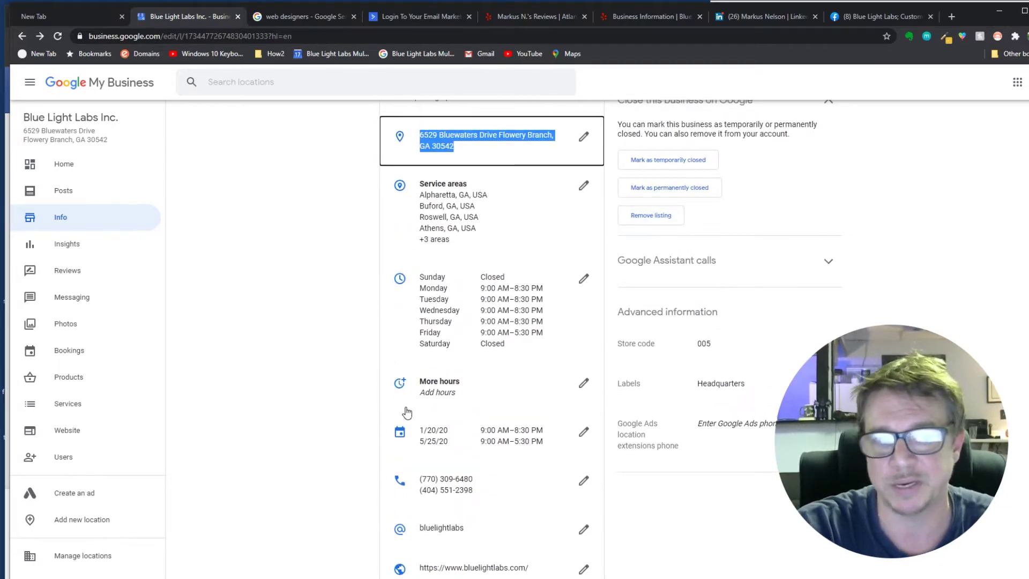
scroll(609, 337, down, 7)
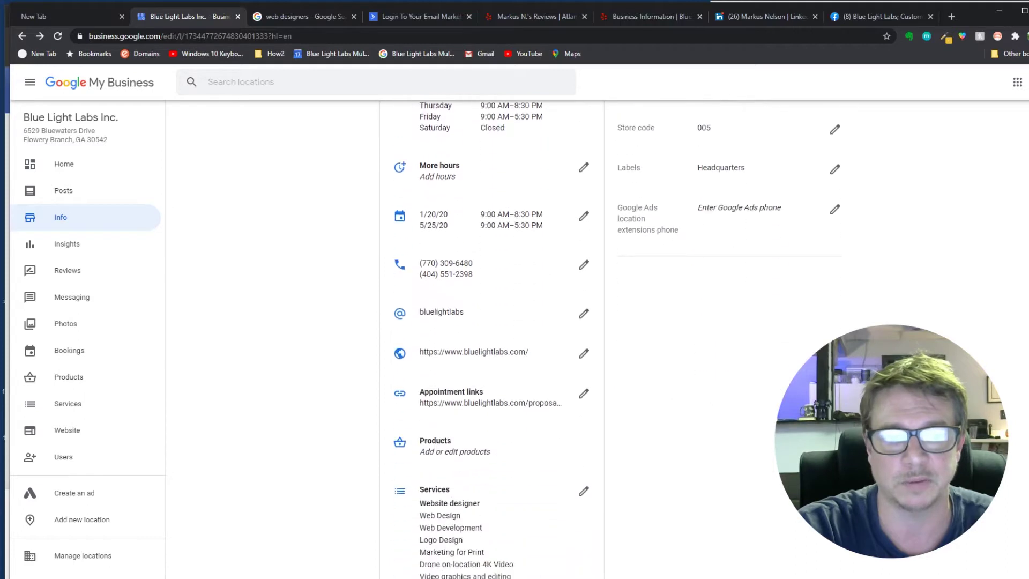
scroll(570, 205, up, 2)
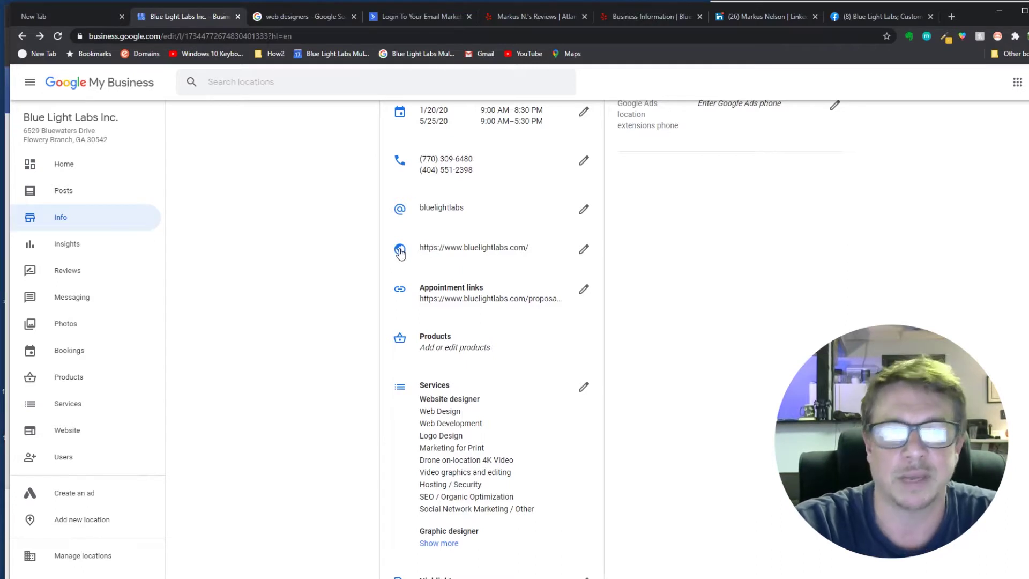
scroll(1023, 260, down, 1)
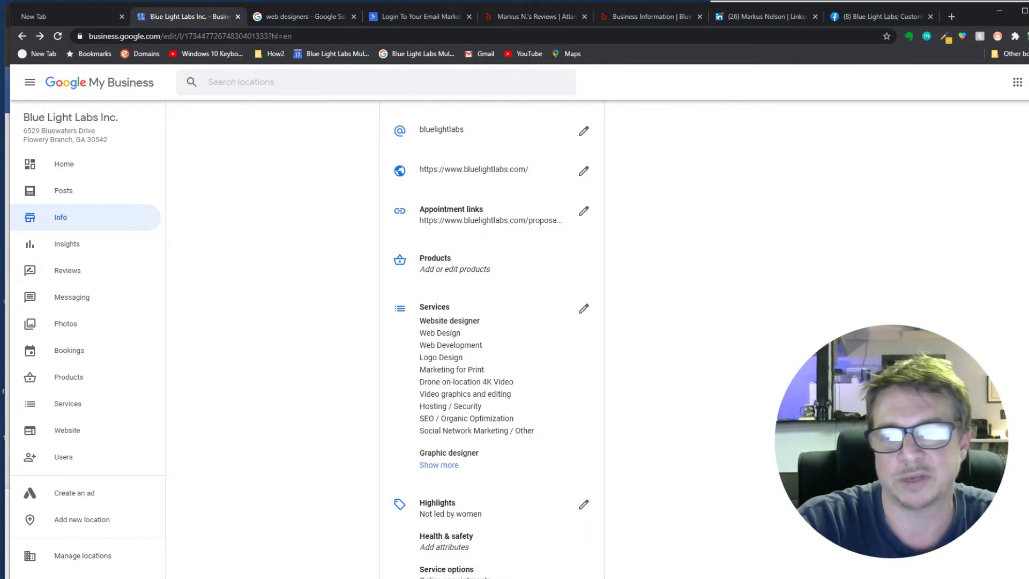
scroll(683, 183, down, 3)
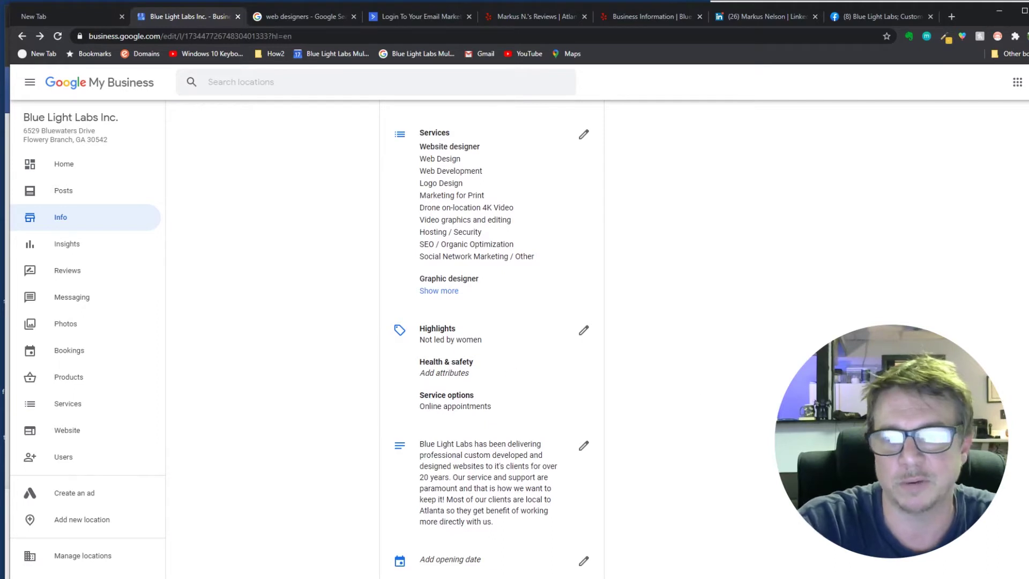
scroll(491, 332, down, 2)
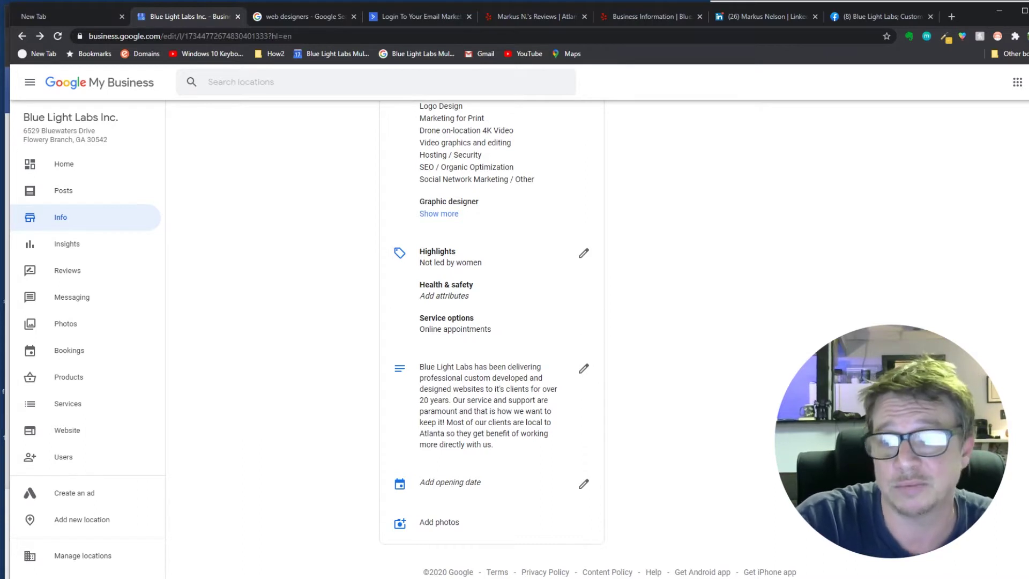
scroll(491, 338, up, 8)
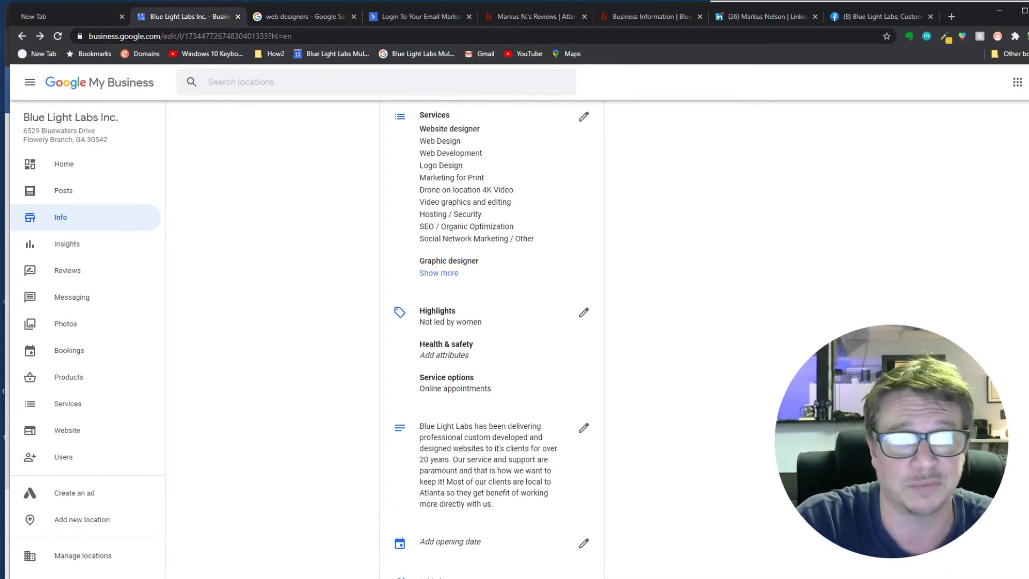
scroll(492, 337, up, 8)
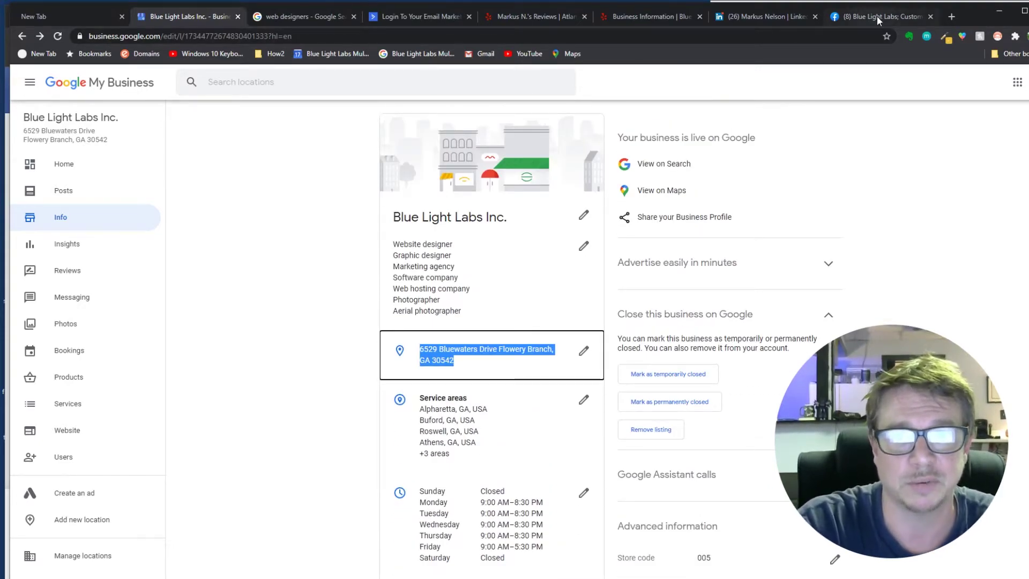
- Open a new browser tab at the front and load google.com
key(ctrl+t)
drag(889, 17, 66, 19)
click(161, 38)
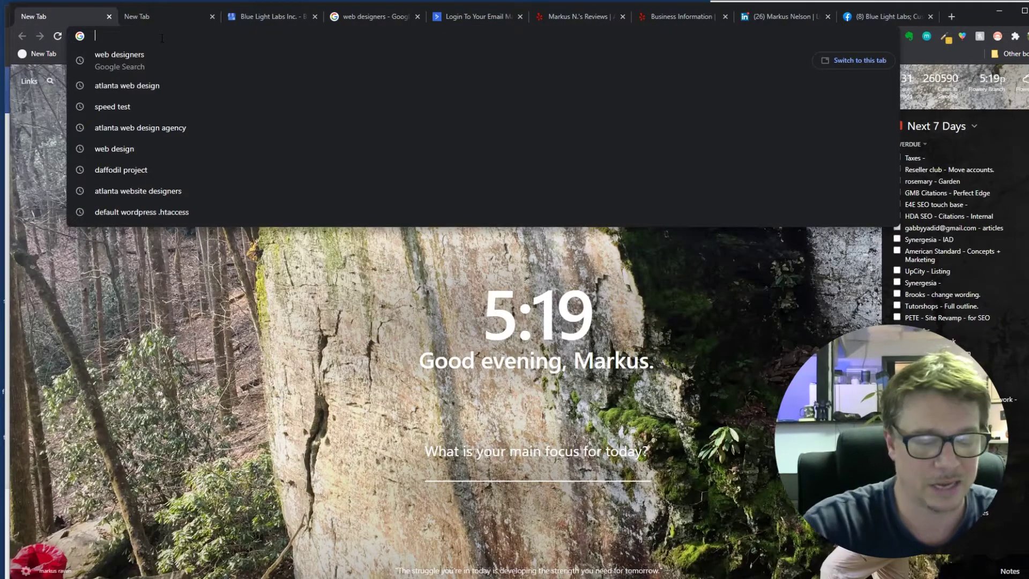
text(google.ocm)
key(Return)
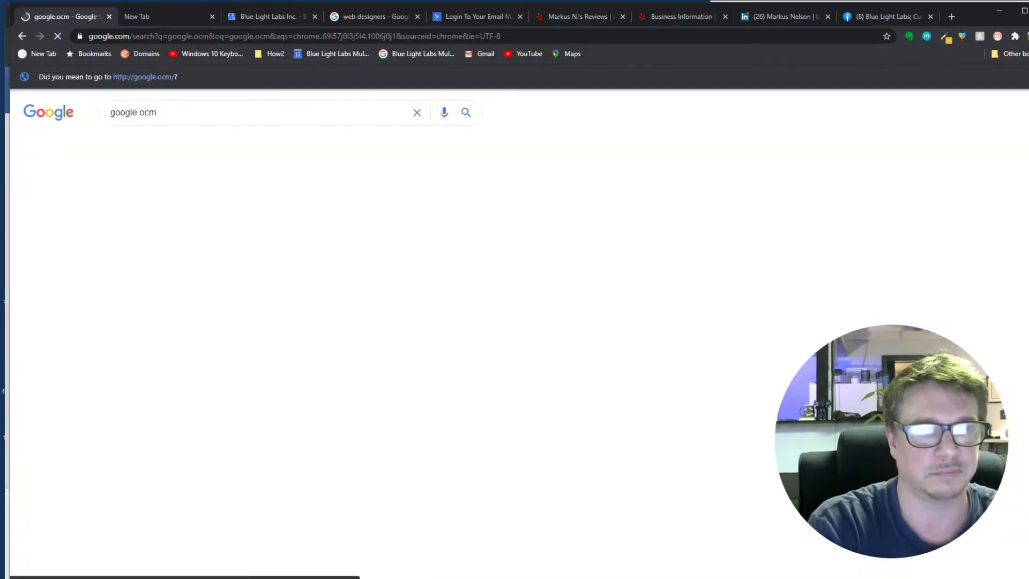
- Search Google for 'web designers' and scroll down to the local map listings
drag(161, 112, 80, 116)
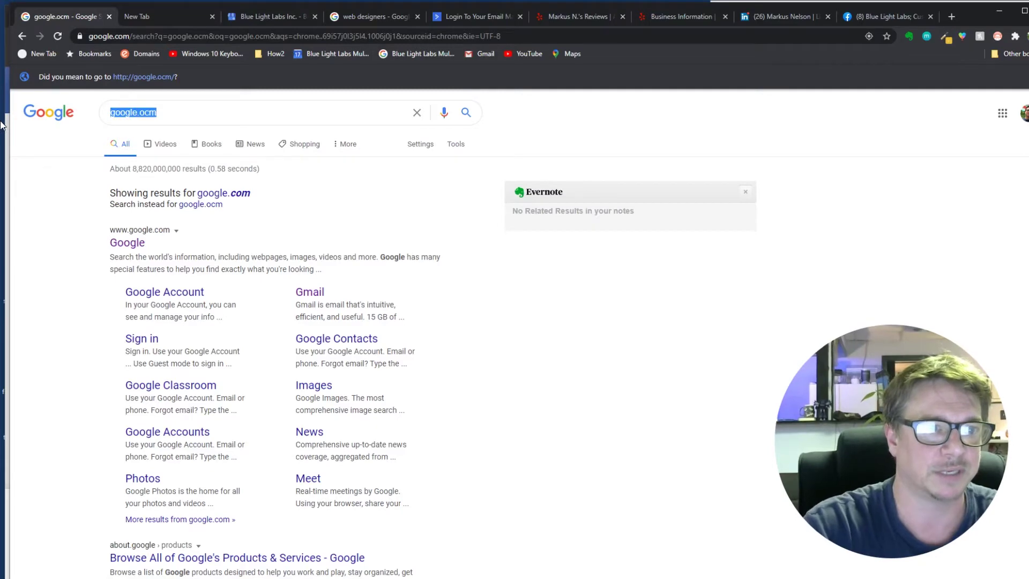
text(webdesigner)
key(BackSpace)
key(BackSpace)
key(BackSpace)
text(ers)
key(Return)
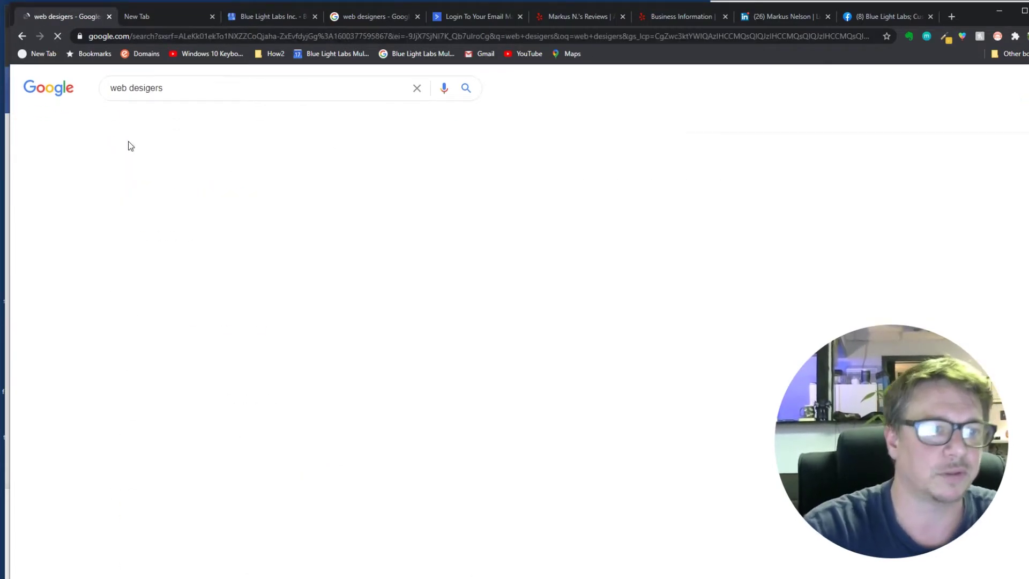
scroll(290, 332, down, 9)
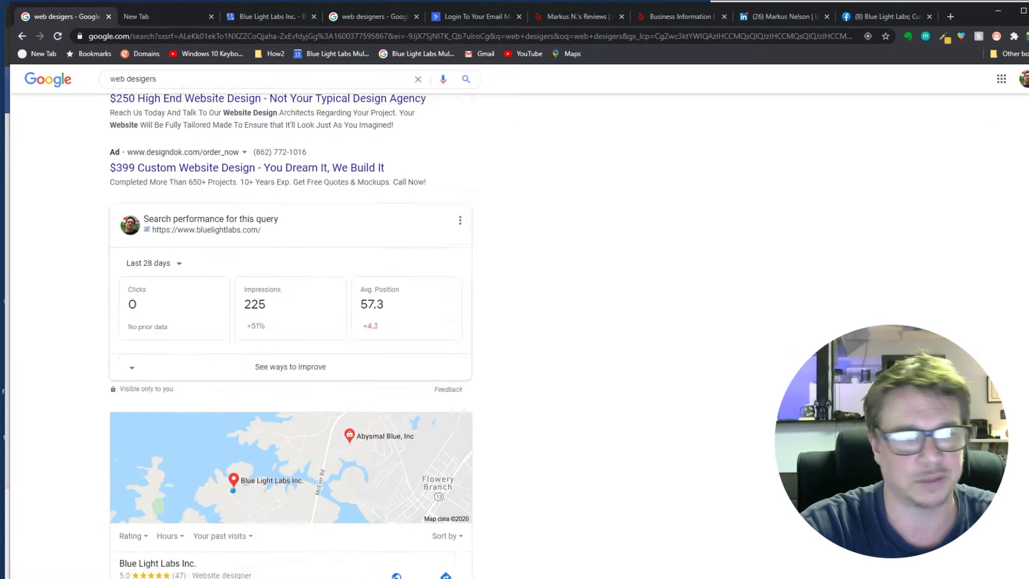
scroll(797, 274, down, 3)
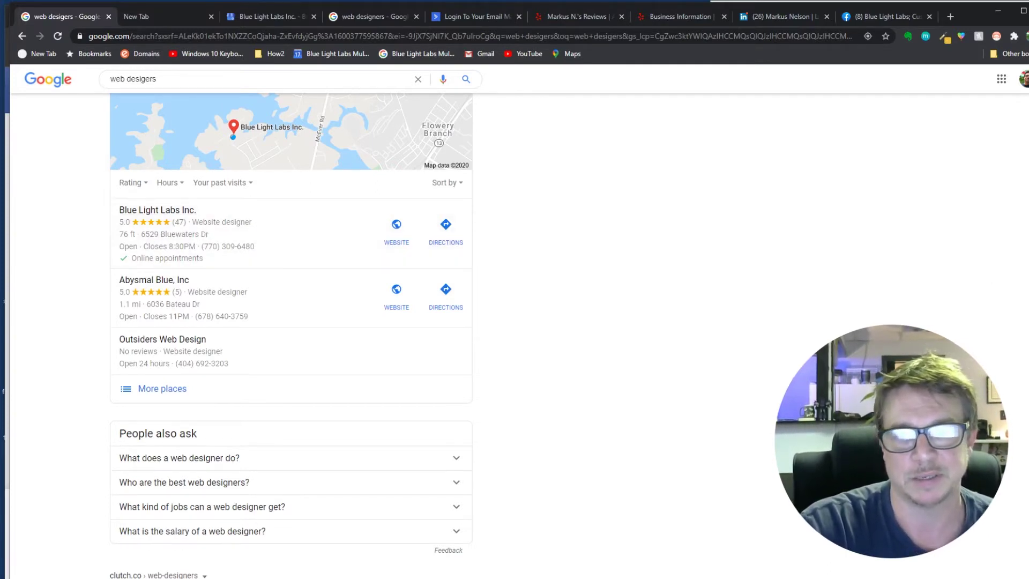
- Open Blue Light Labs' local listing and browse its reviews and post cards
click(300, 221)
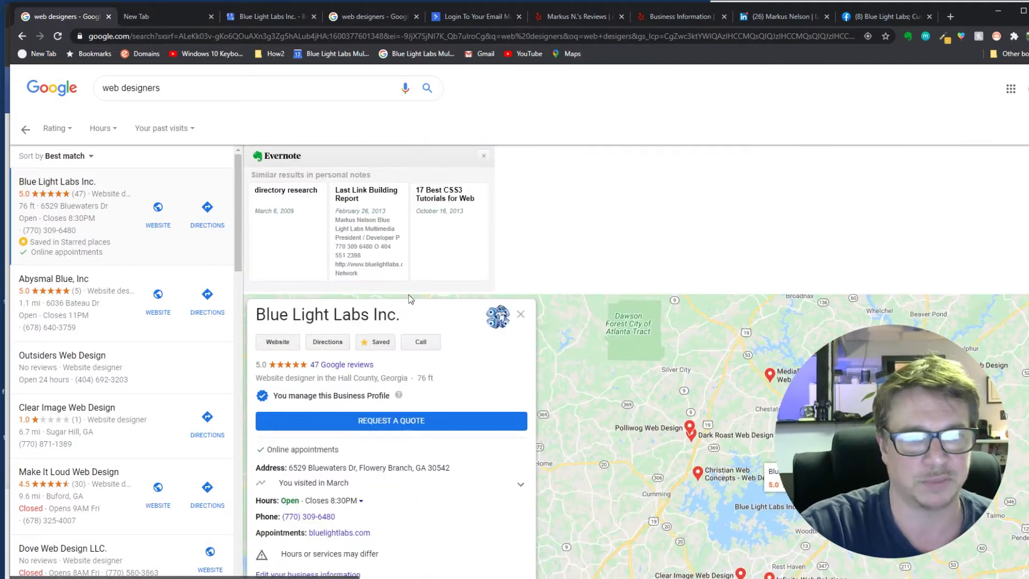
scroll(351, 348, down, 6)
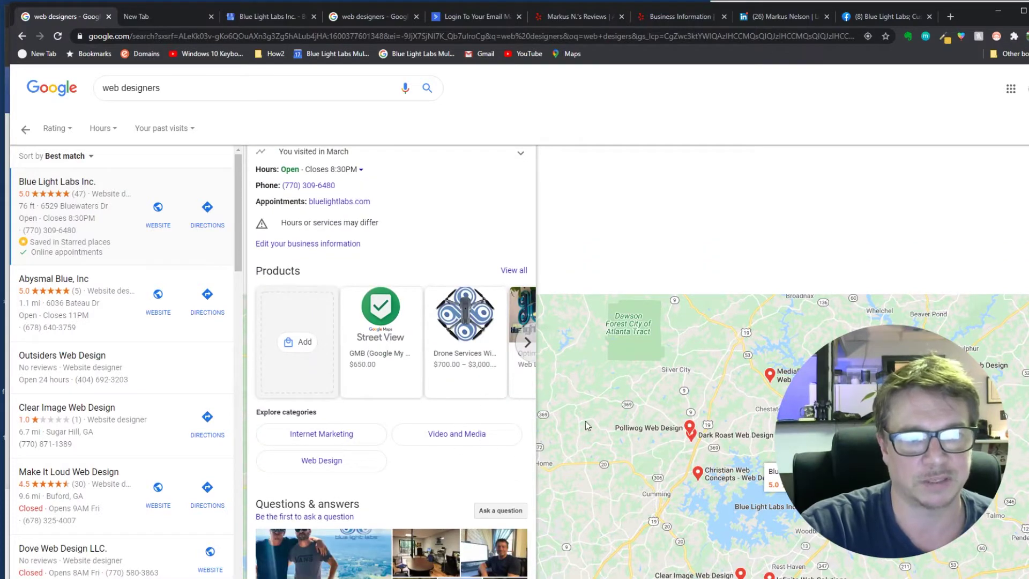
scroll(457, 433, down, 9)
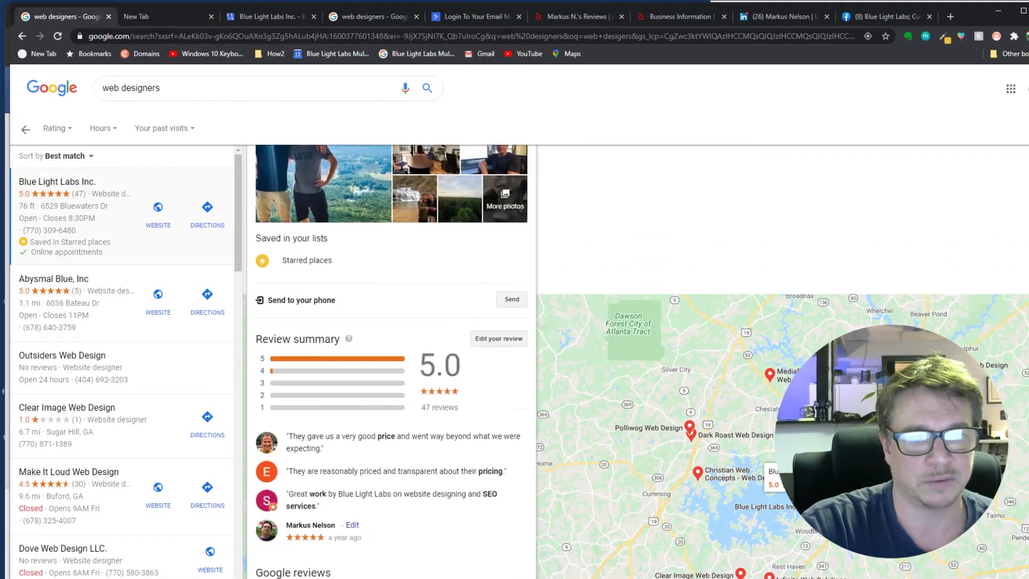
scroll(391, 362, down, 8)
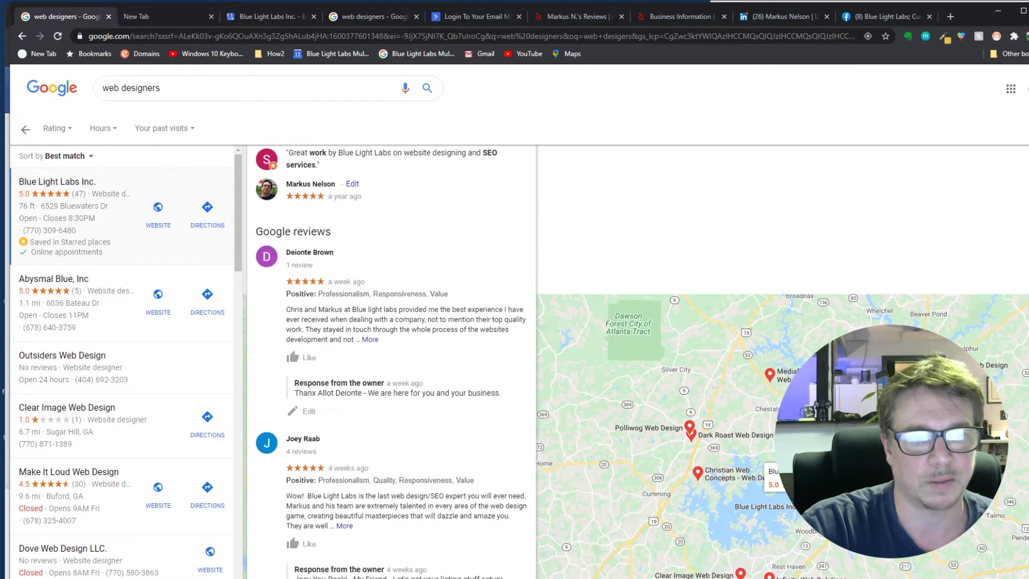
scroll(391, 362, down, 10)
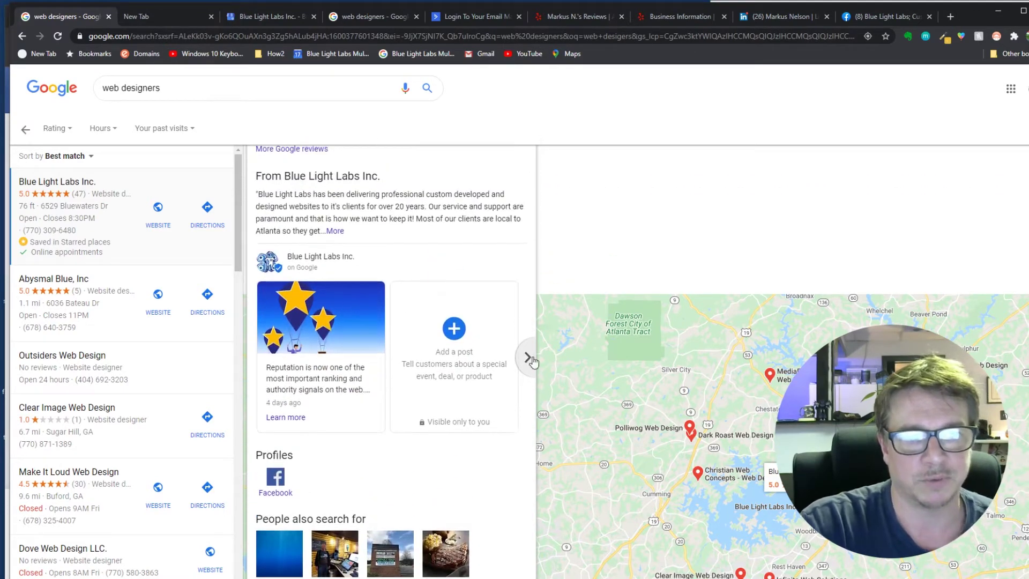
click(531, 358)
click(254, 361)
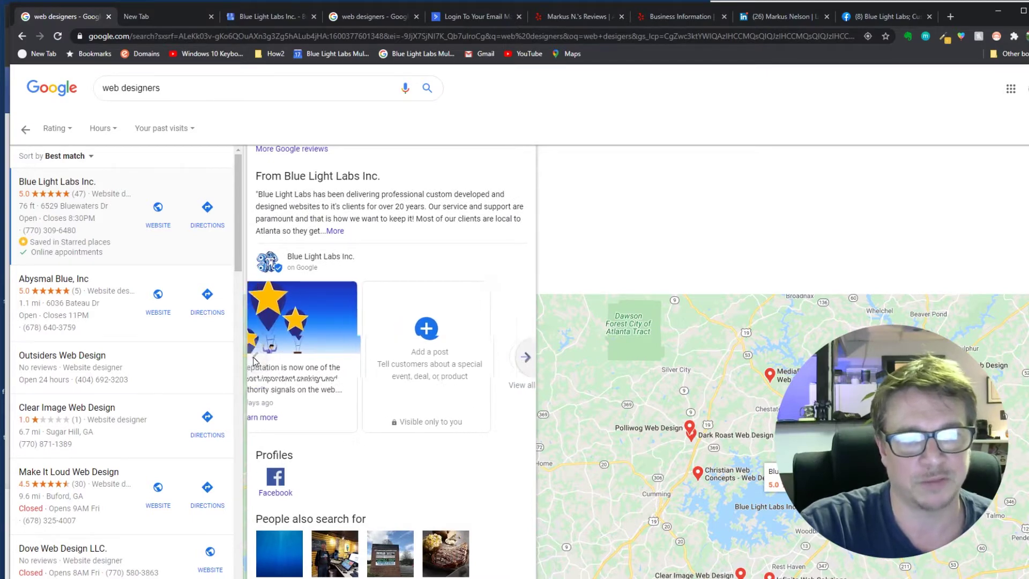
click(527, 358)
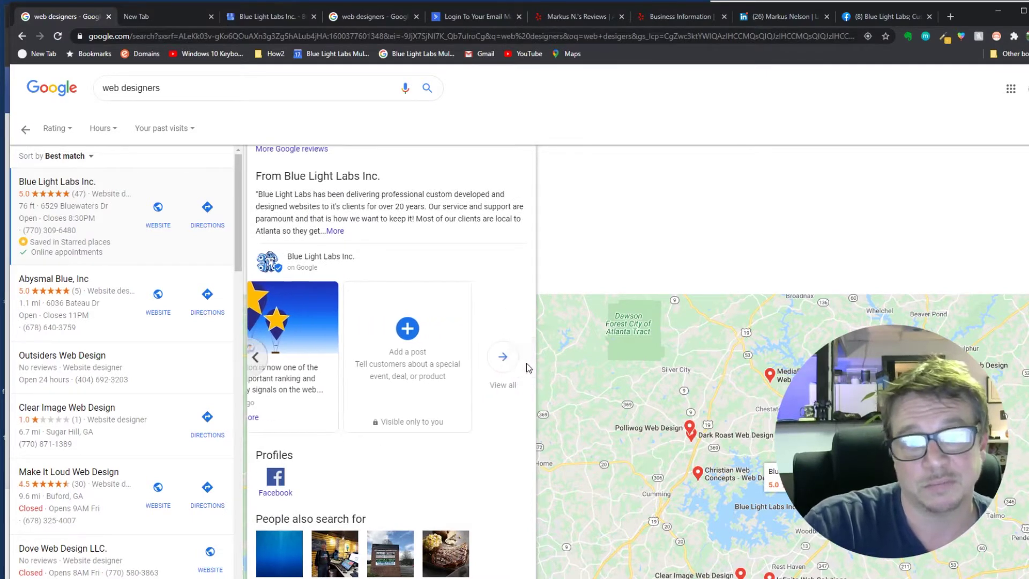
click(256, 358)
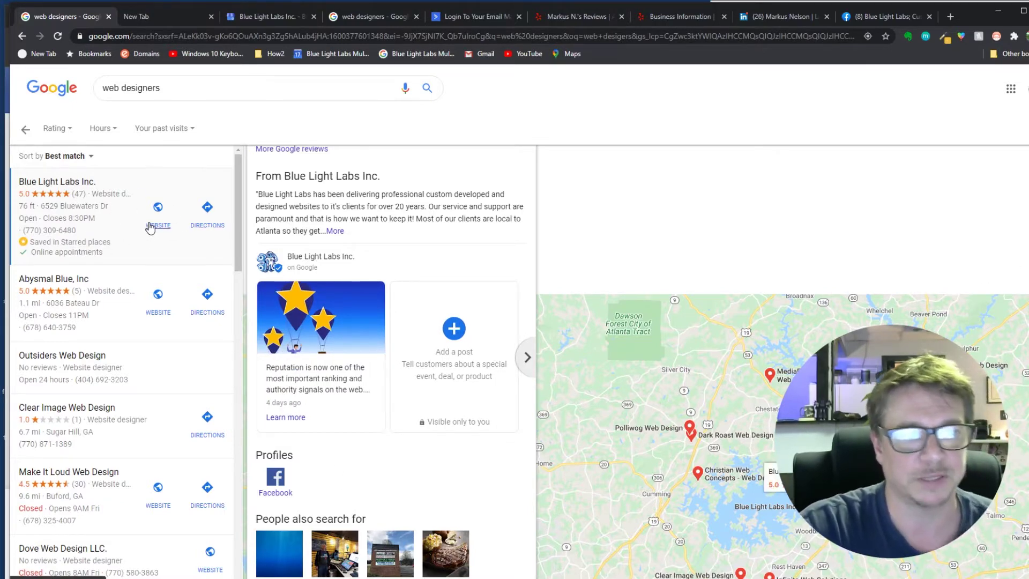
- Return to the Google My Business profile and open its home dashboard
key(ctrl+4)
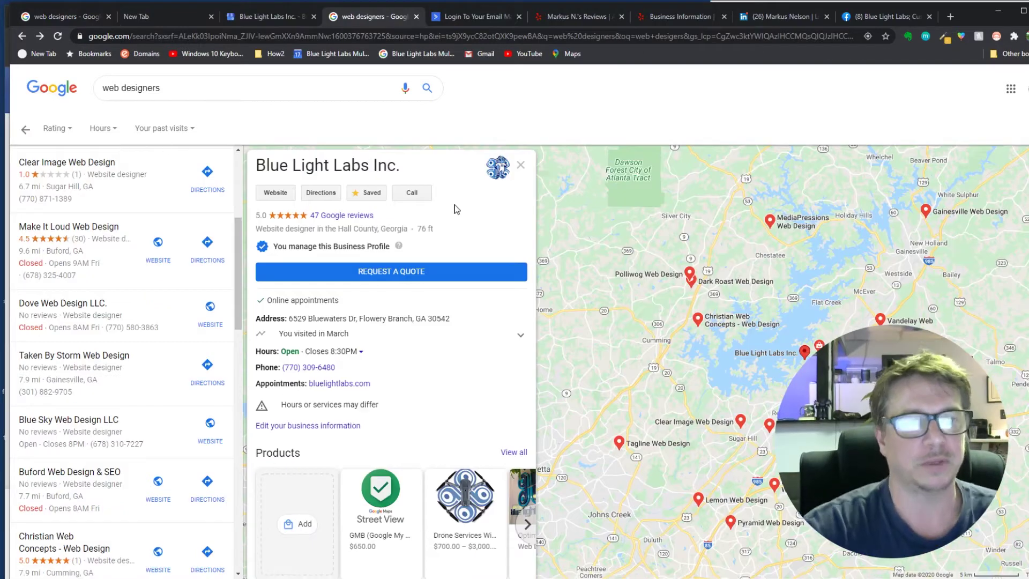
click(239, 17)
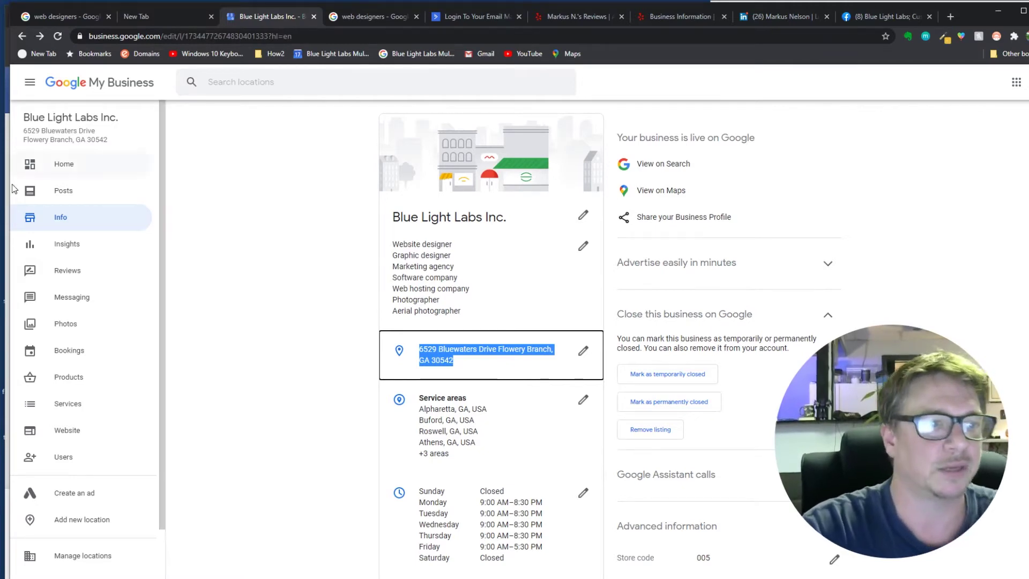
click(76, 165)
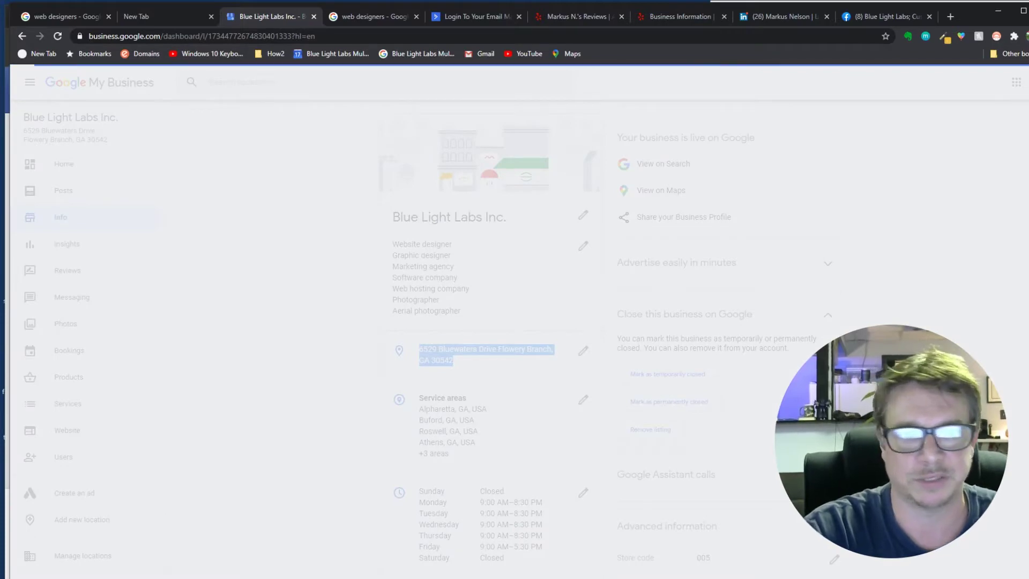
scroll(601, 339, down, 3)
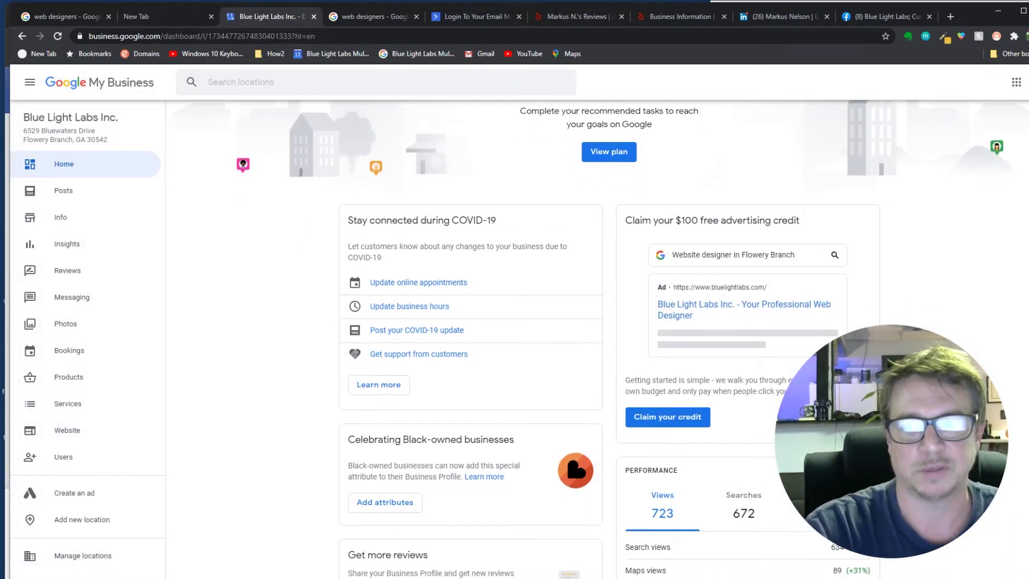
scroll(673, 279, down, 4)
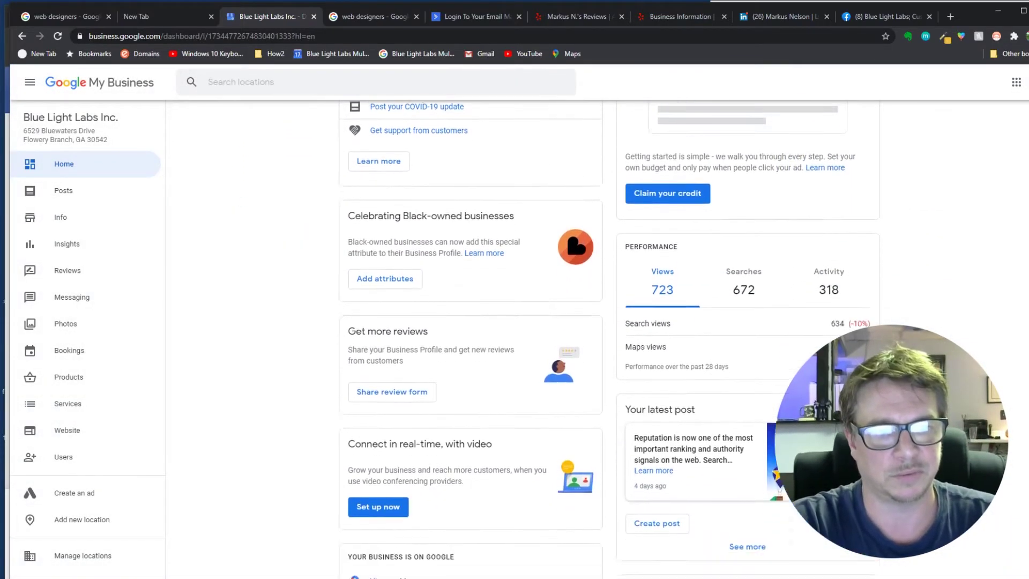
click(356, 283)
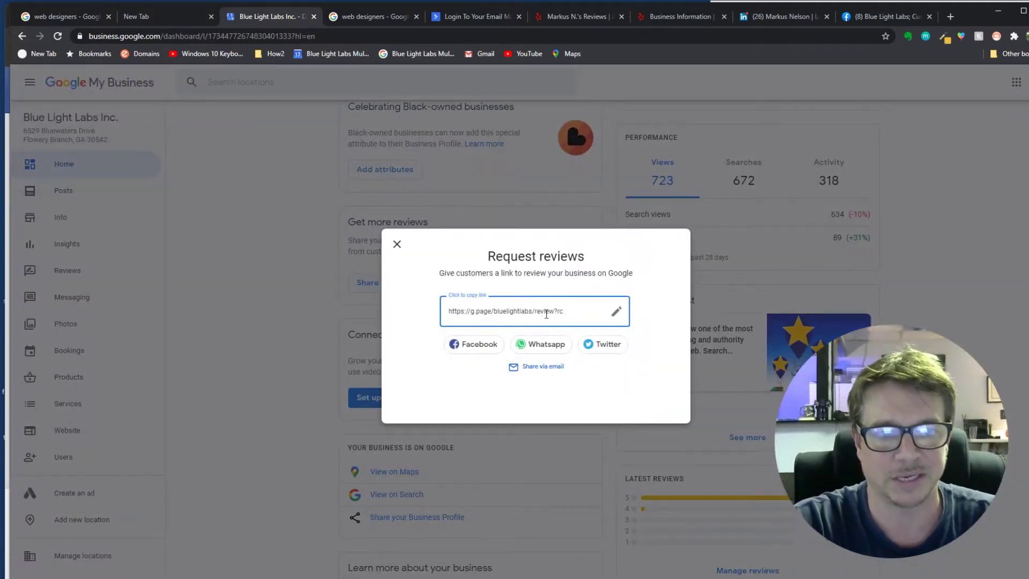
click(446, 312)
right_click(453, 310)
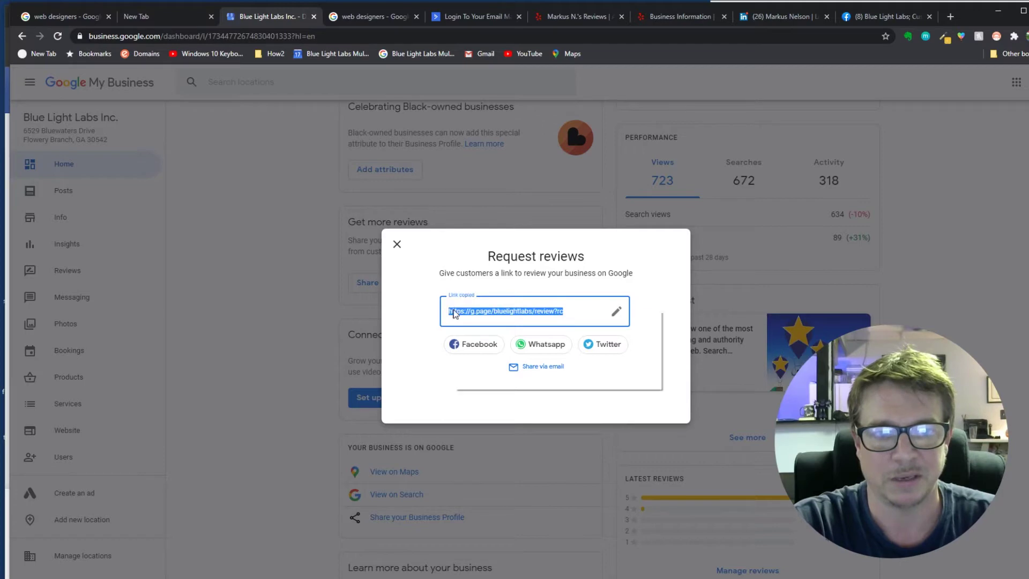
click(484, 319)
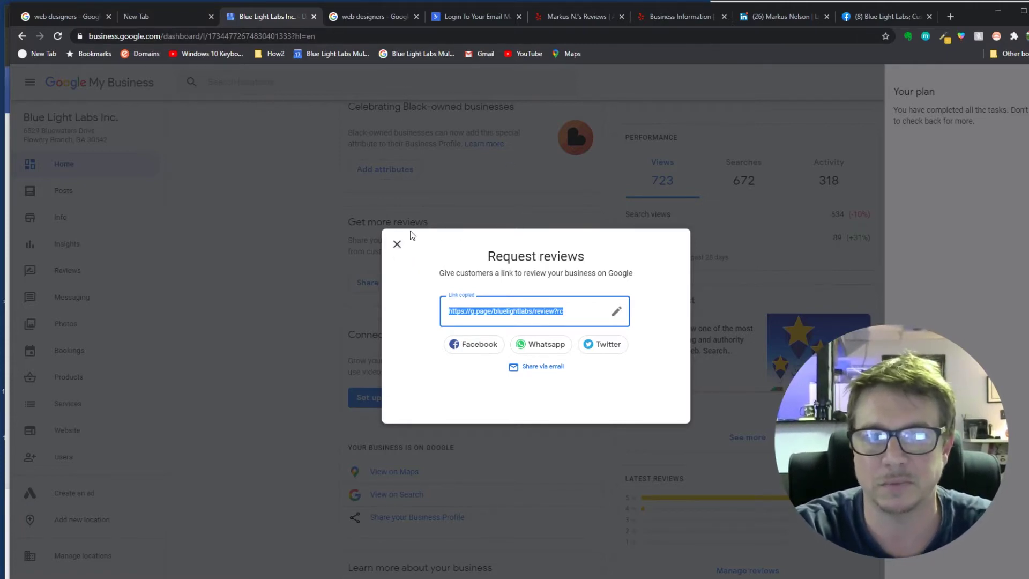
click(397, 244)
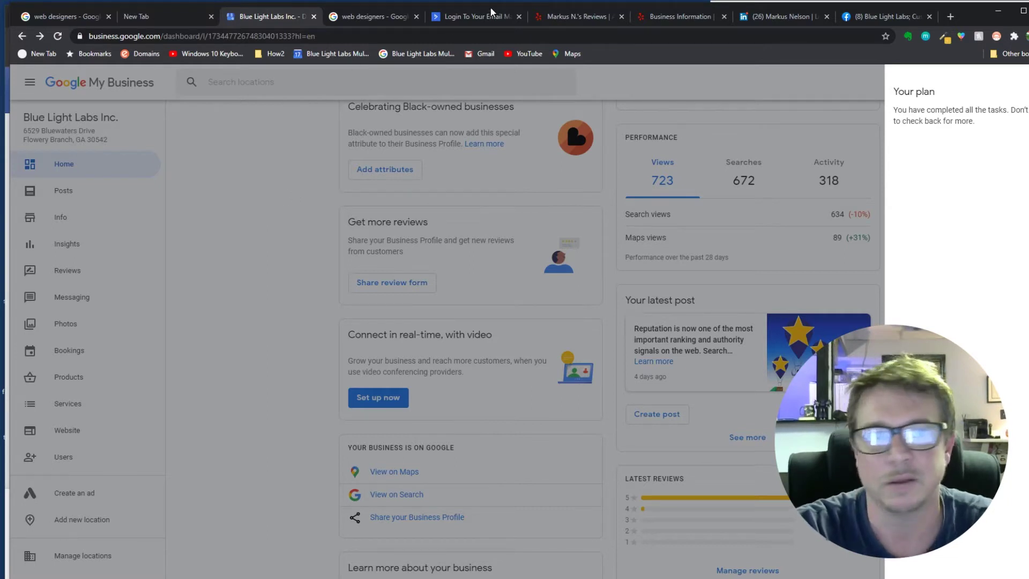
- Log in to ActiveCampaign with the saved account name and open the BLLreviews automation
click(468, 14)
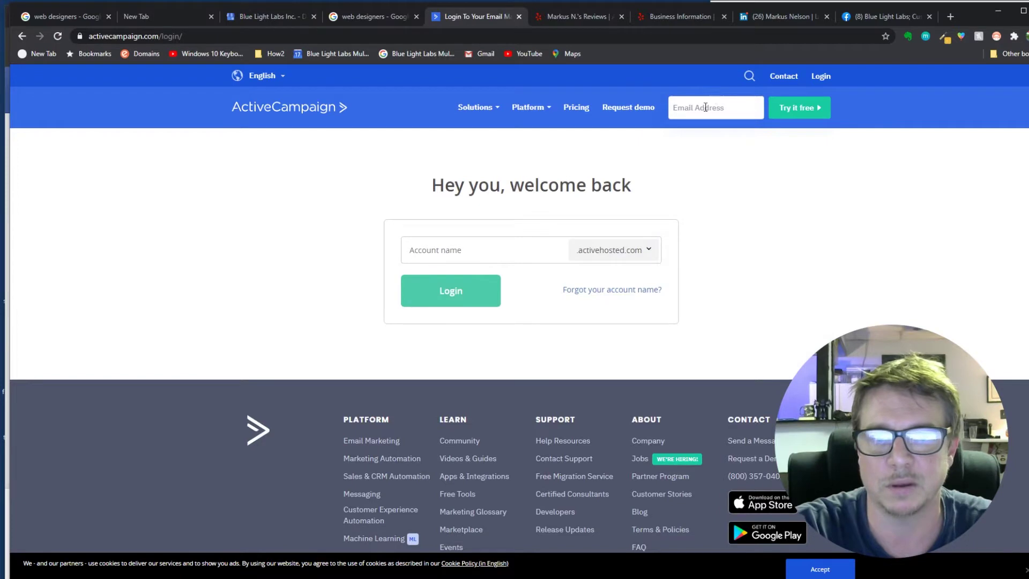
click(480, 259)
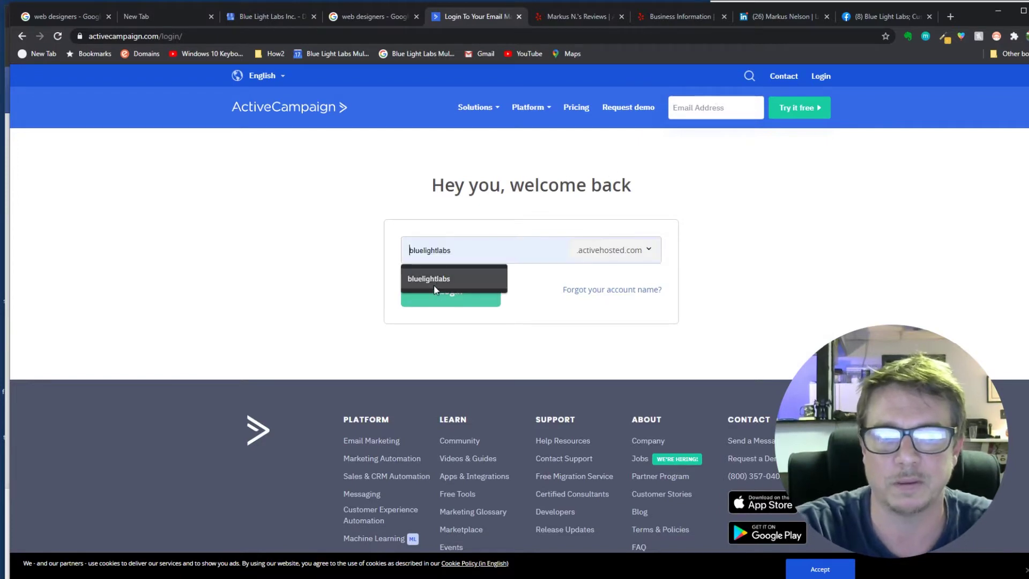
click(438, 279)
click(436, 292)
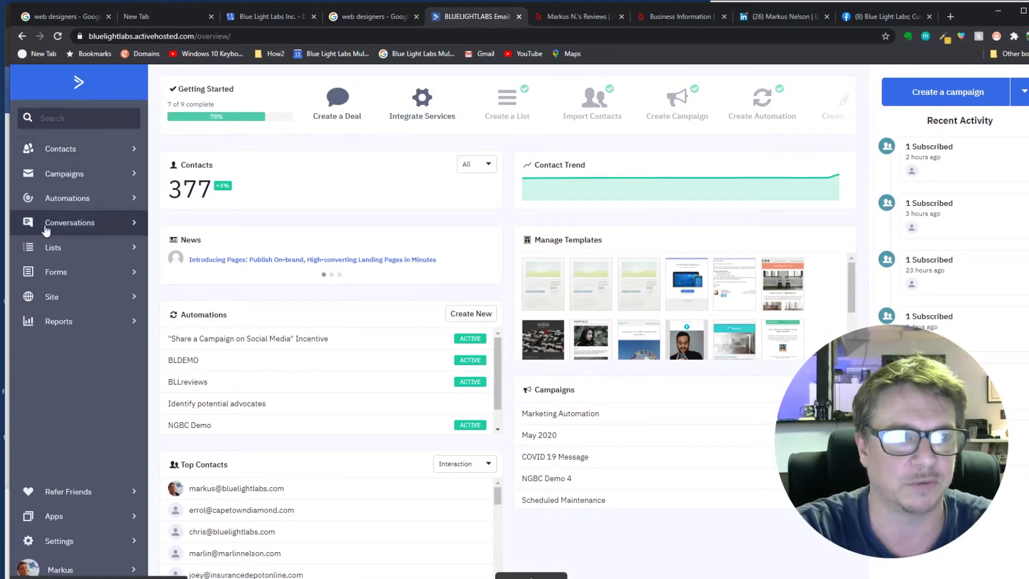
click(56, 198)
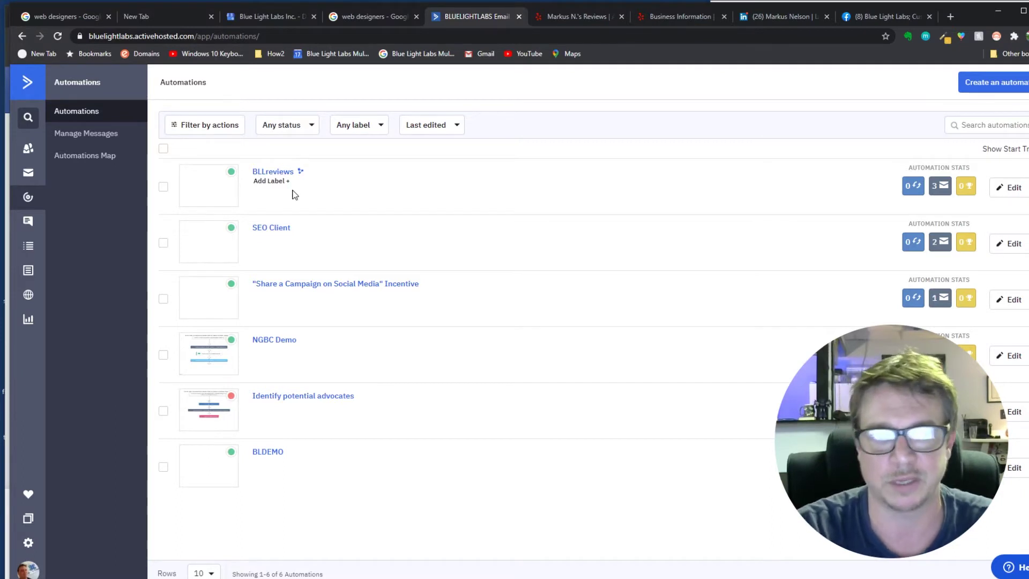
click(277, 171)
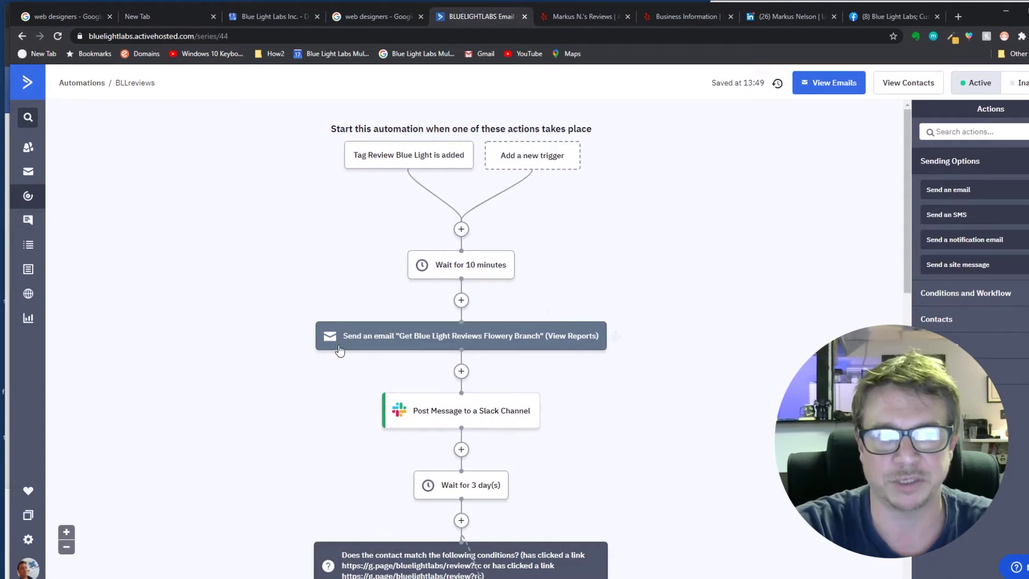
mouse_move(374, 346)
click(426, 341)
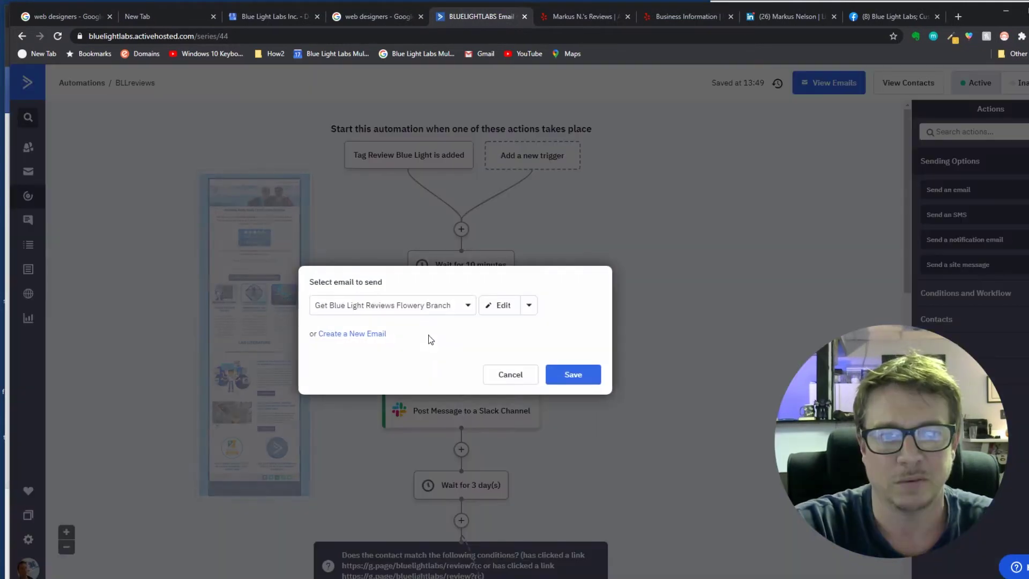
click(505, 375)
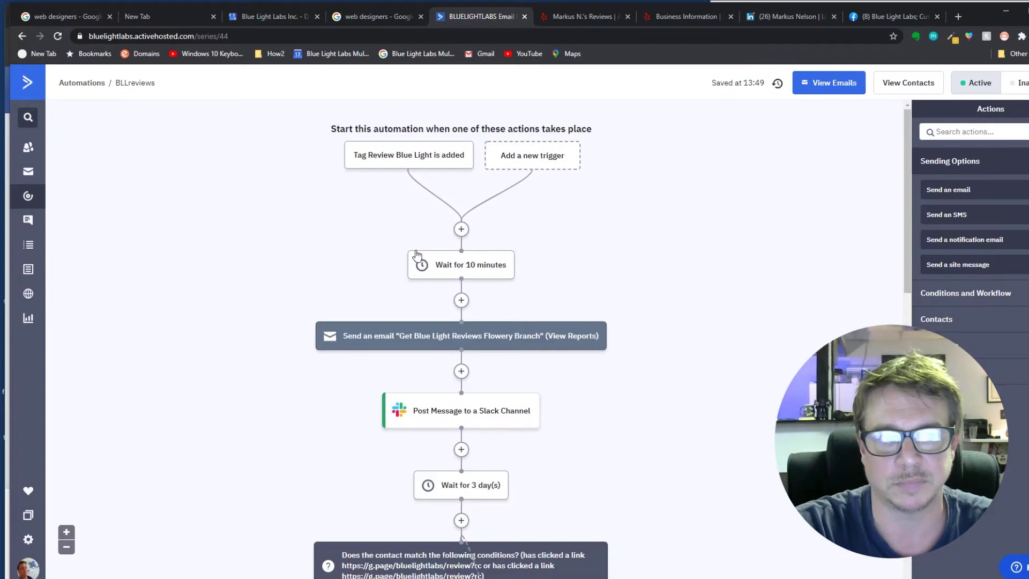
mouse_move(375, 342)
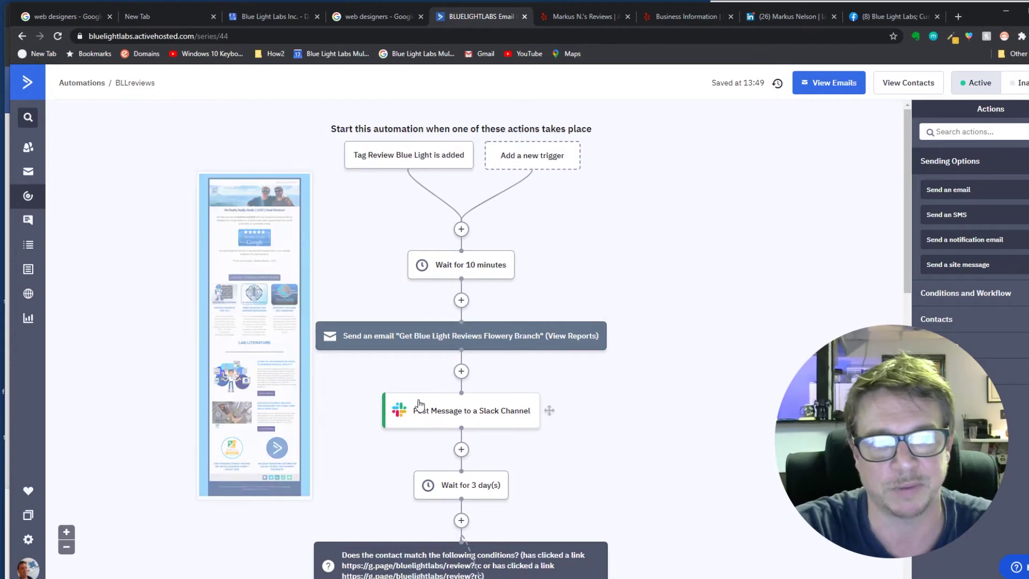
drag(905, 204, 904, 260)
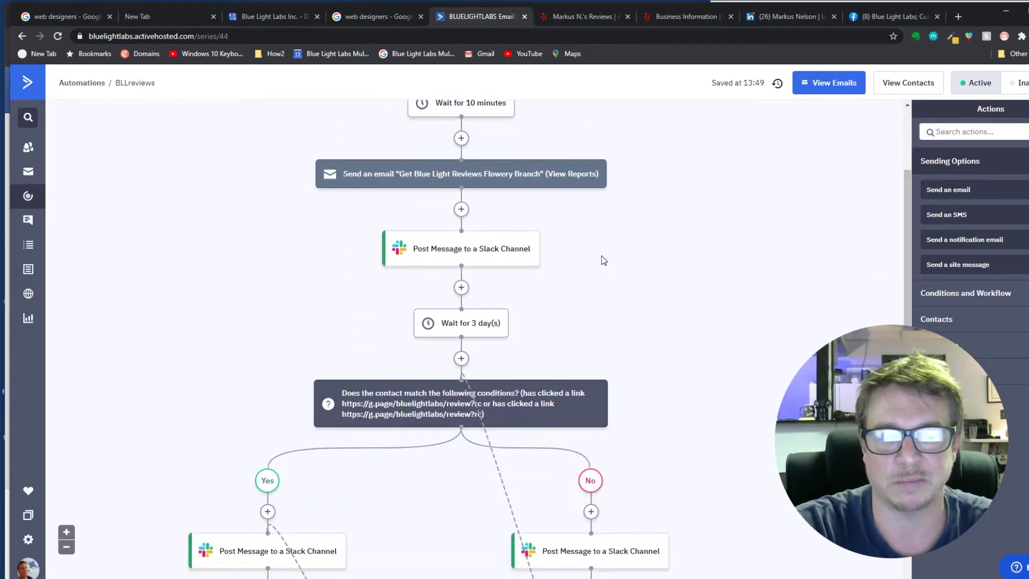
mouse_move(482, 184)
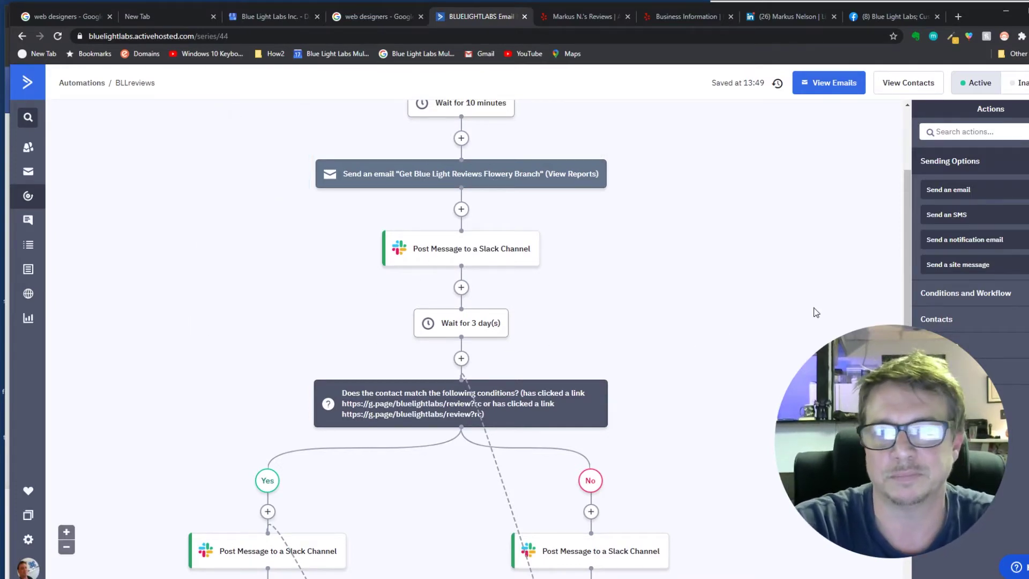
drag(908, 196, 911, 268)
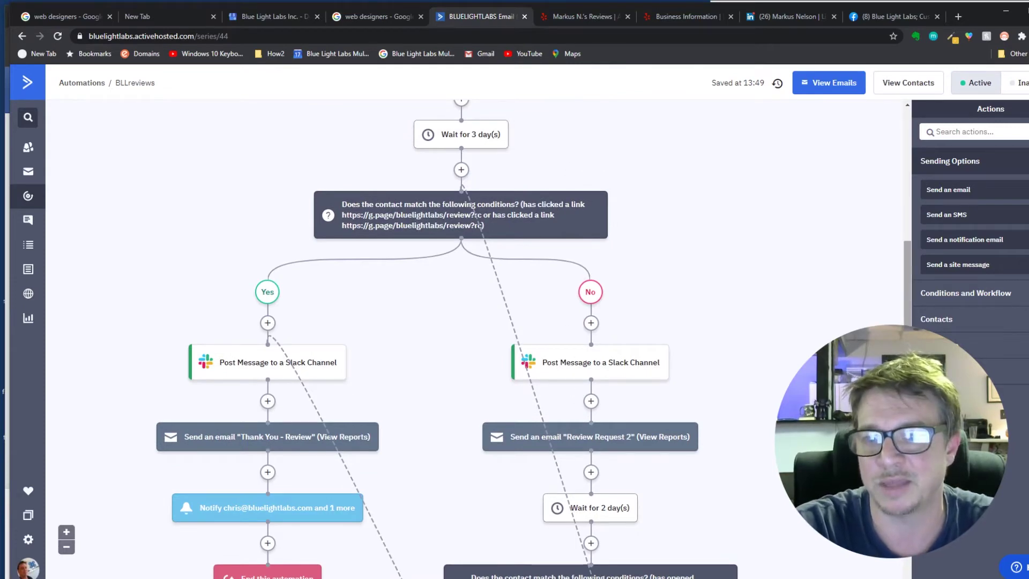
- Check the emails sent by the Review Request 2 and Thank You - Review steps without changes
scroll(461, 321, down, 4)
scroll(536, 338, up, 3)
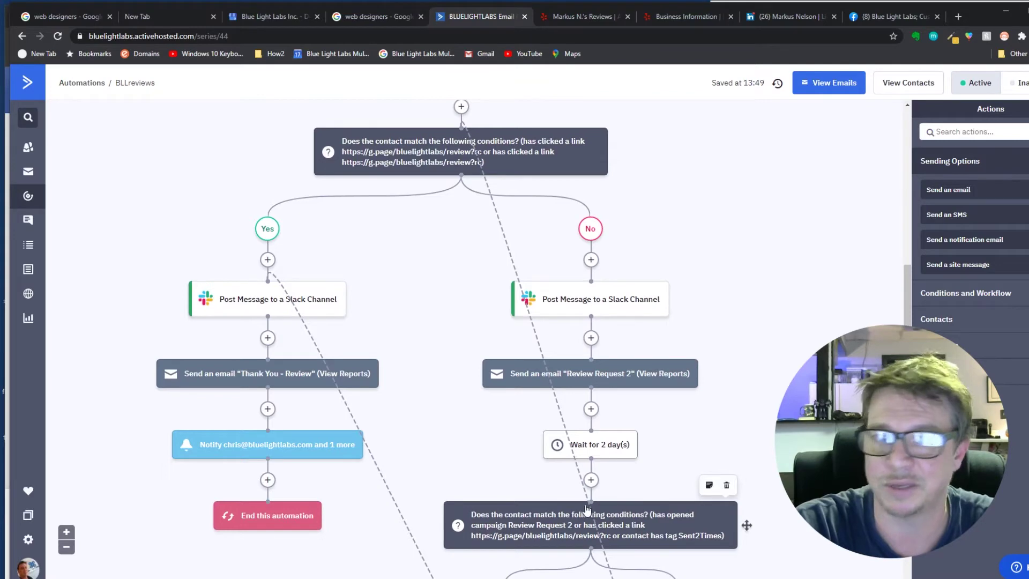
mouse_move(230, 377)
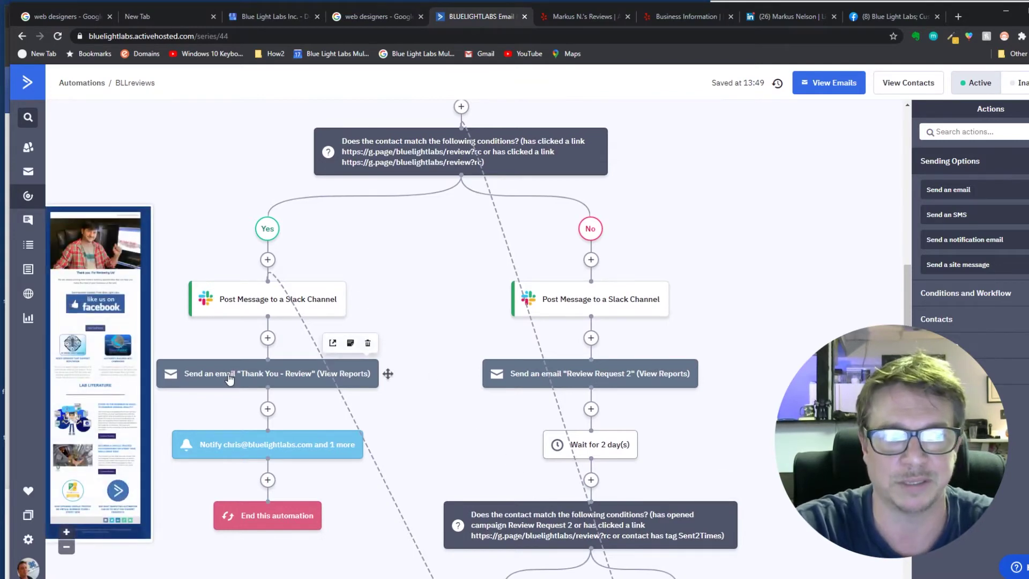
mouse_move(607, 372)
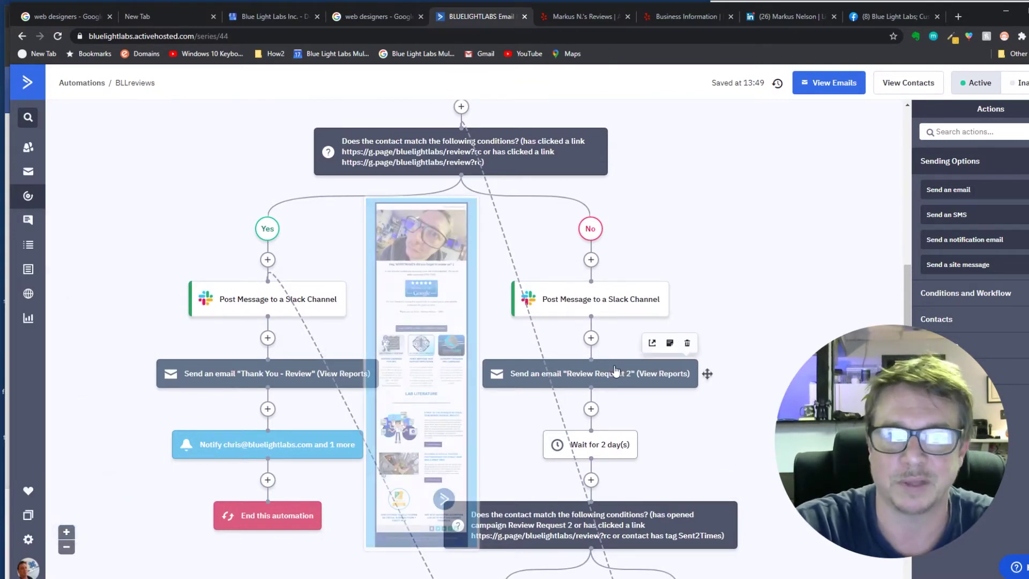
click(607, 373)
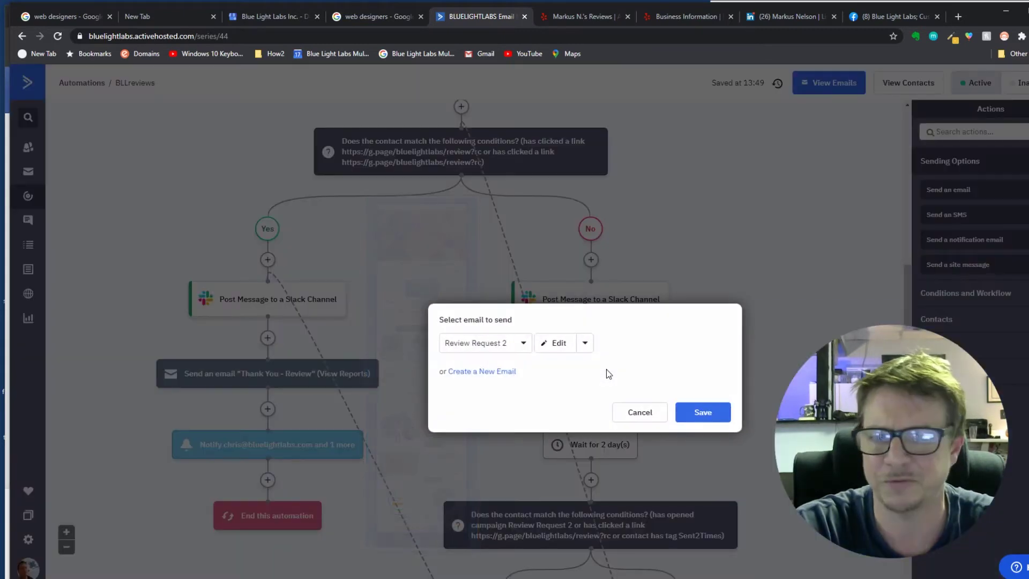
click(651, 414)
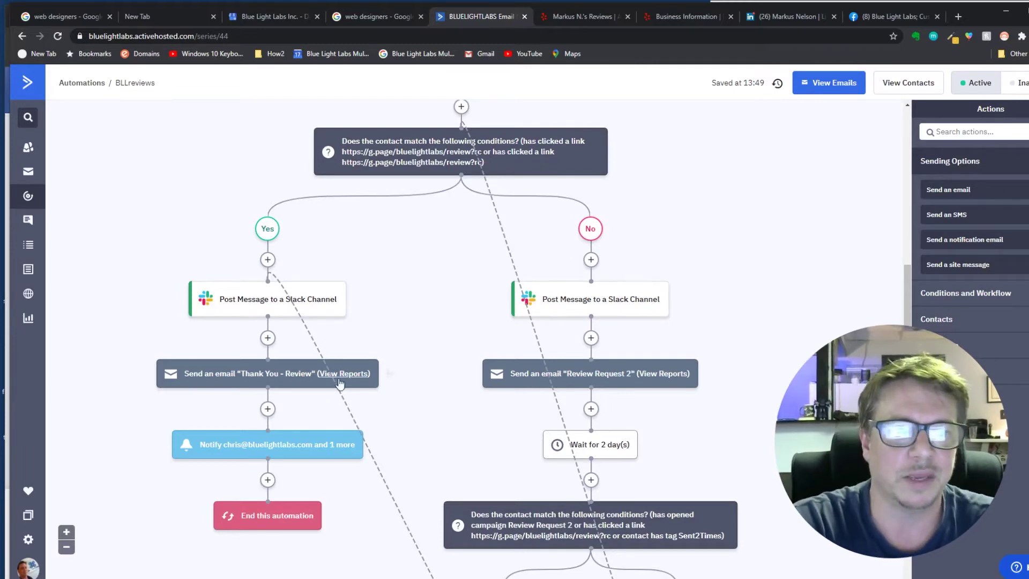
mouse_move(286, 381)
click(286, 382)
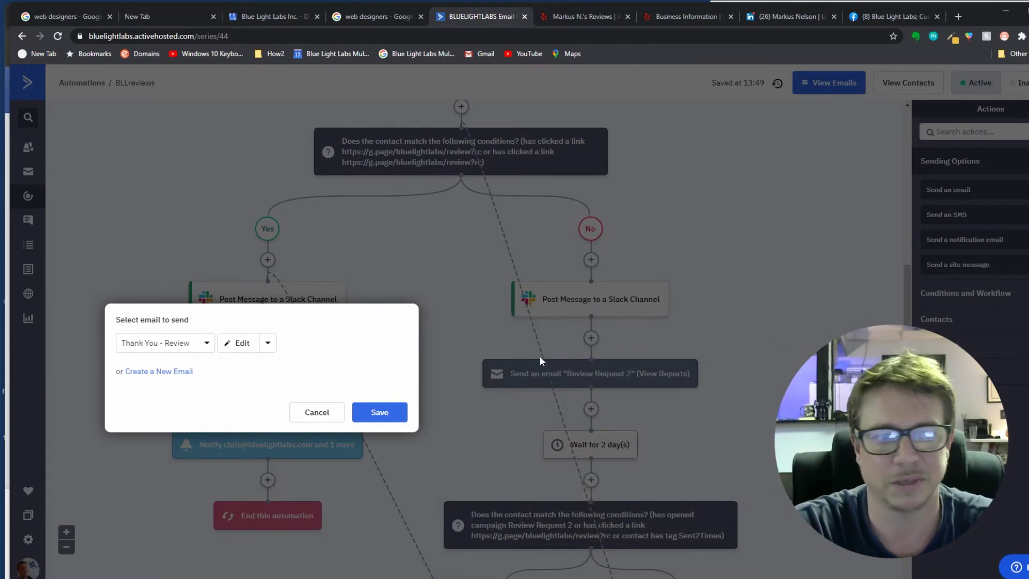
key(Escape)
mouse_move(215, 376)
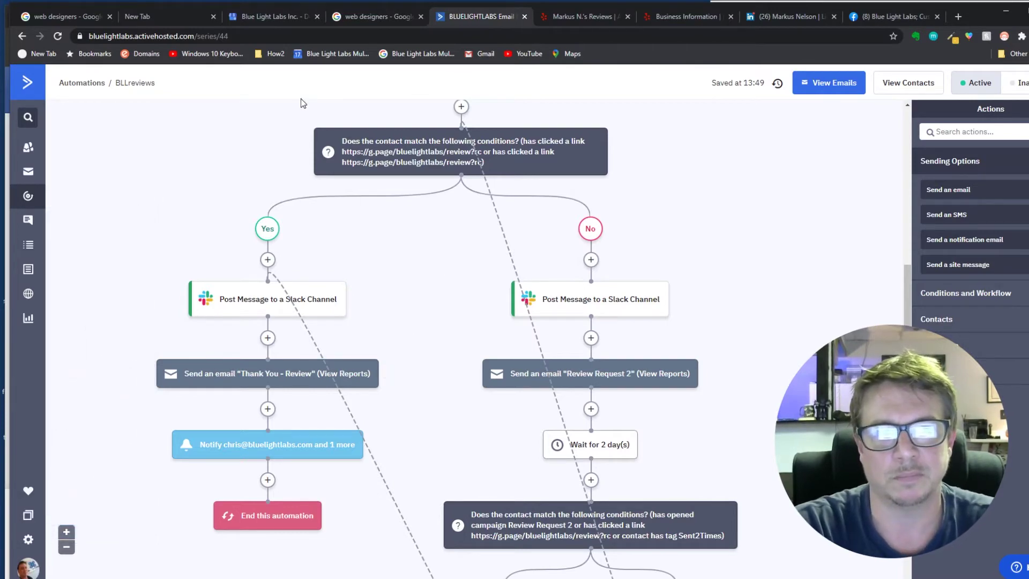
- Bring up the Yelp reviews page and move its tab to second position
drag(907, 301, 921, 130)
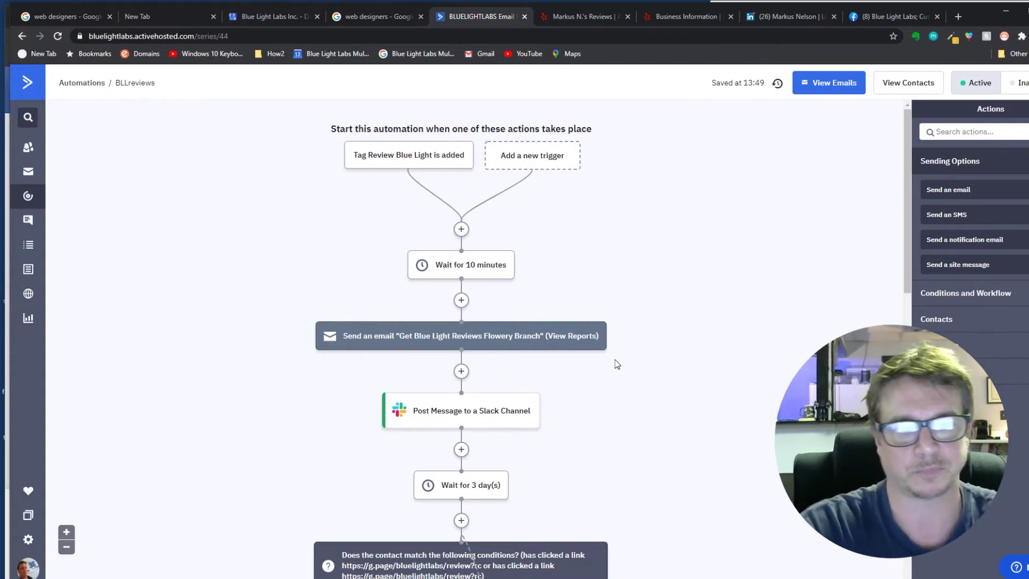
scroll(905, 257, down, 4)
scroll(461, 322, down, 8)
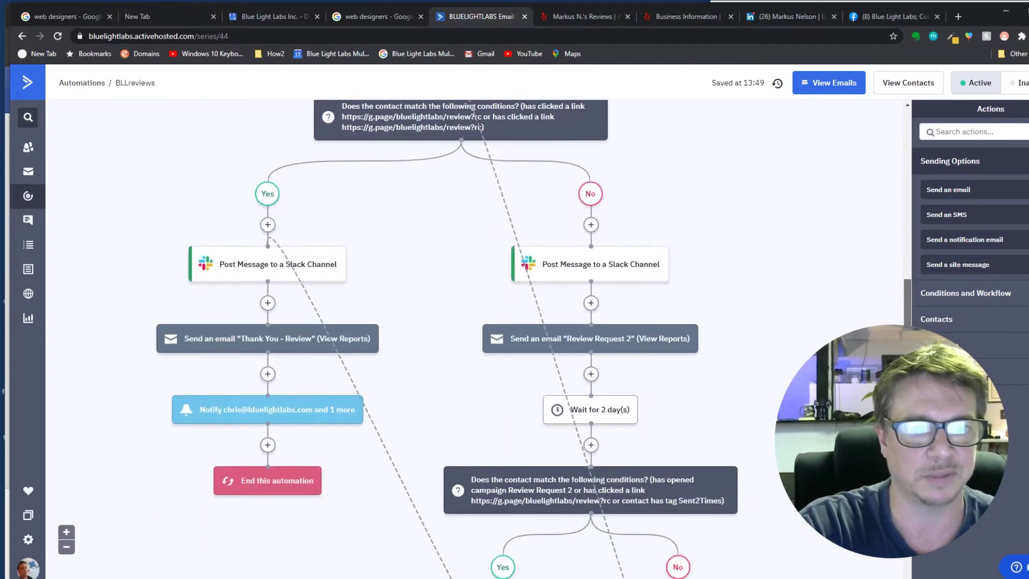
scroll(461, 322, up, 4)
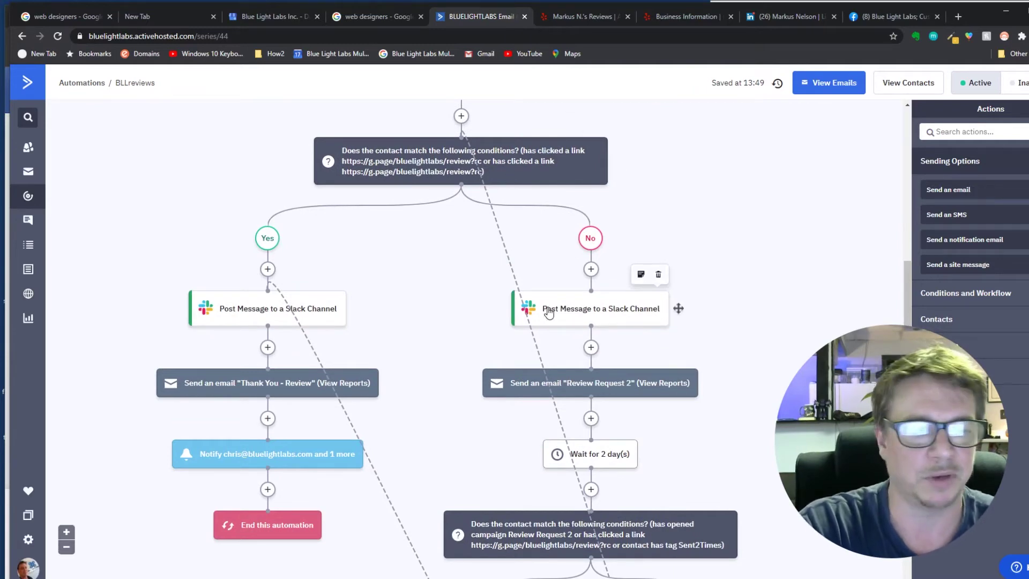
scroll(461, 321, down, 4)
scroll(461, 322, up, 5)
scroll(889, 185, up, 6)
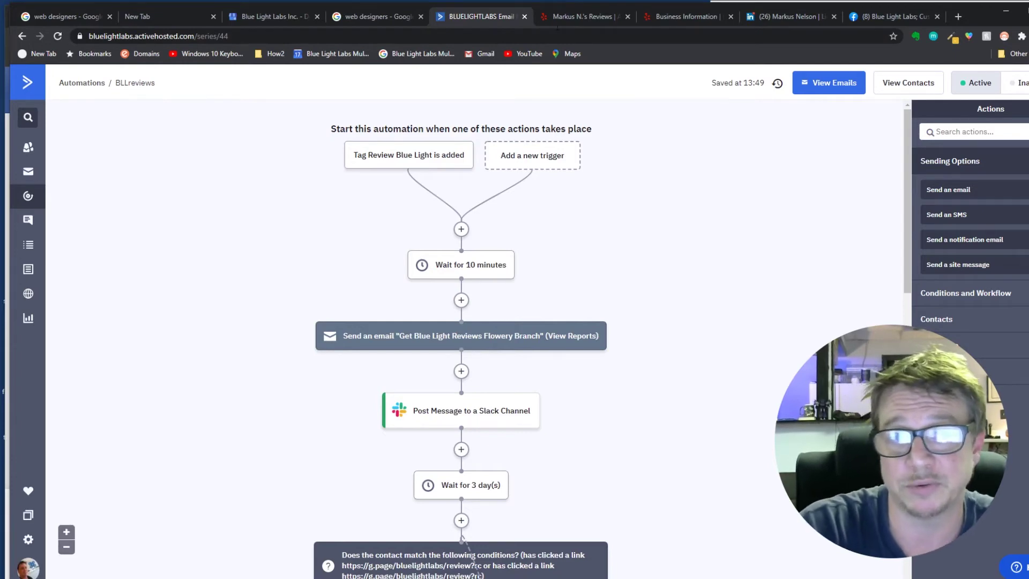
click(579, 17)
drag(577, 15, 163, 17)
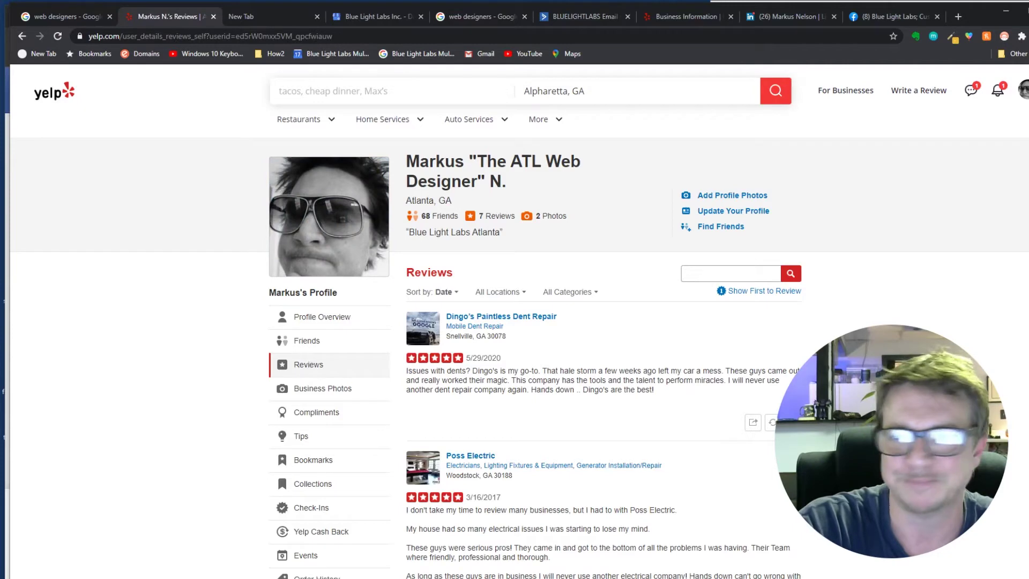
- Look over the Yelp five-star reviews list, then bring up the LinkedIn profile page
scroll(934, 272, down, 4)
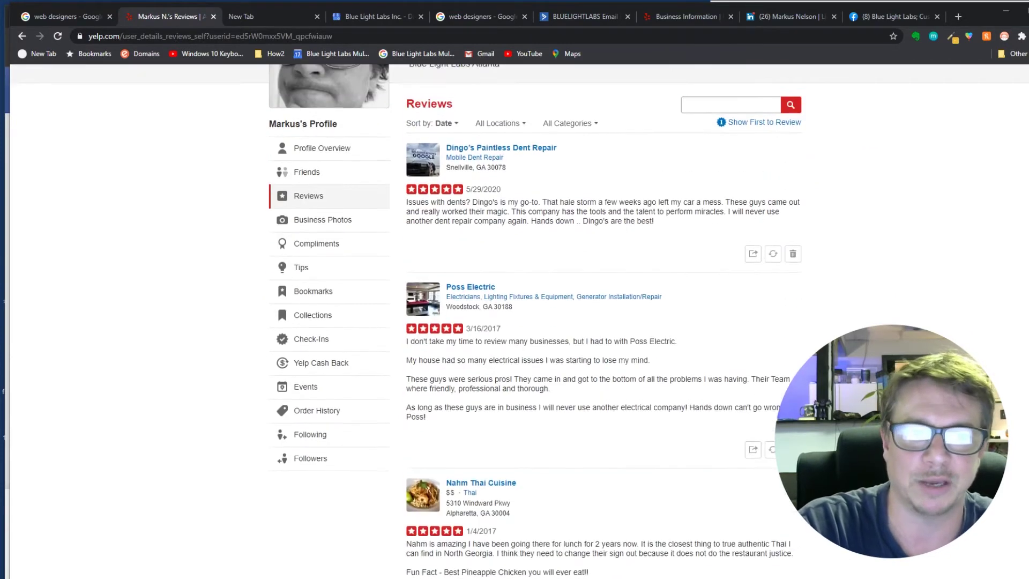
scroll(934, 272, up, 4)
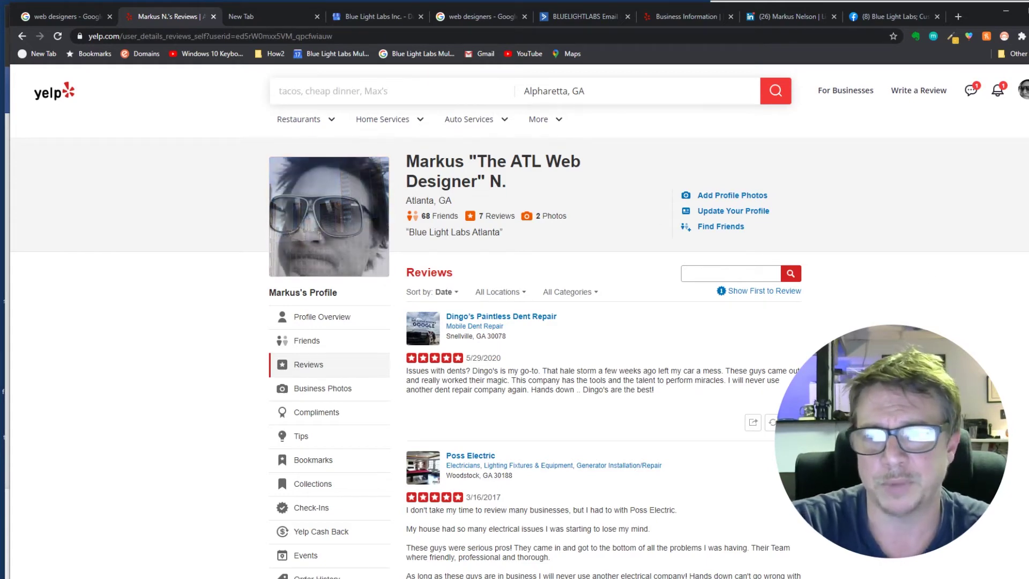
scroll(1026, 404, down, 15)
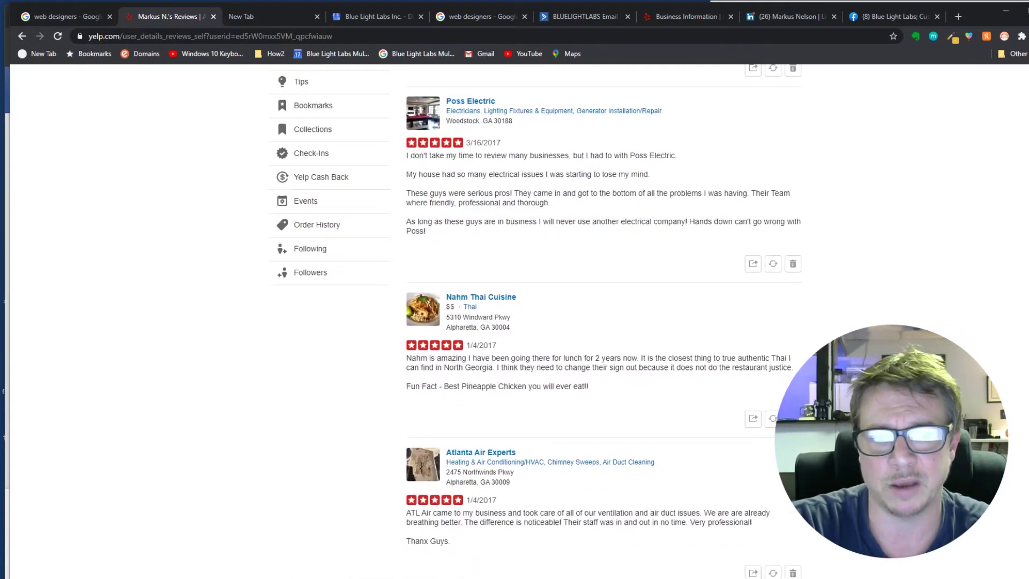
scroll(1025, 405, up, 15)
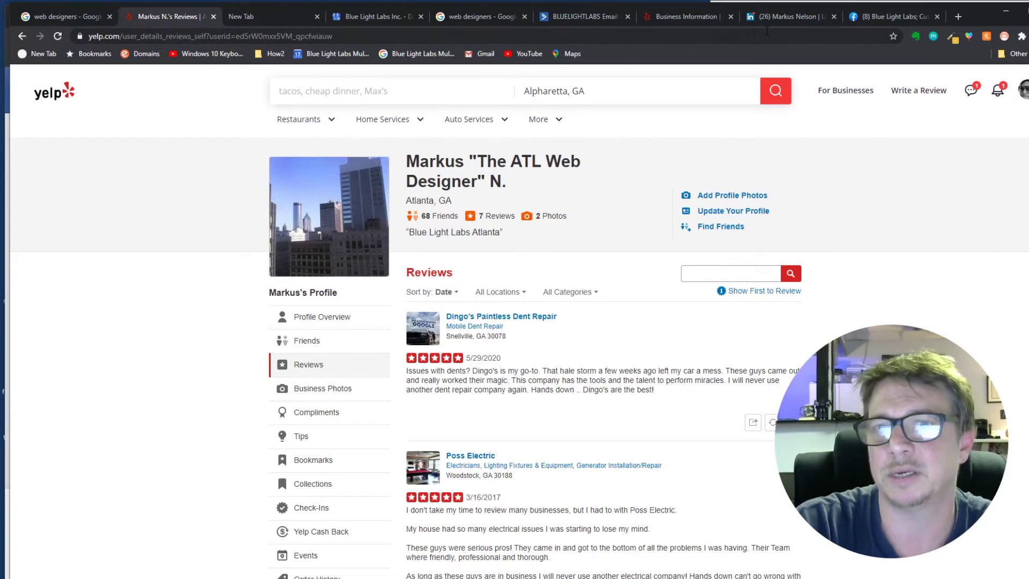
click(796, 16)
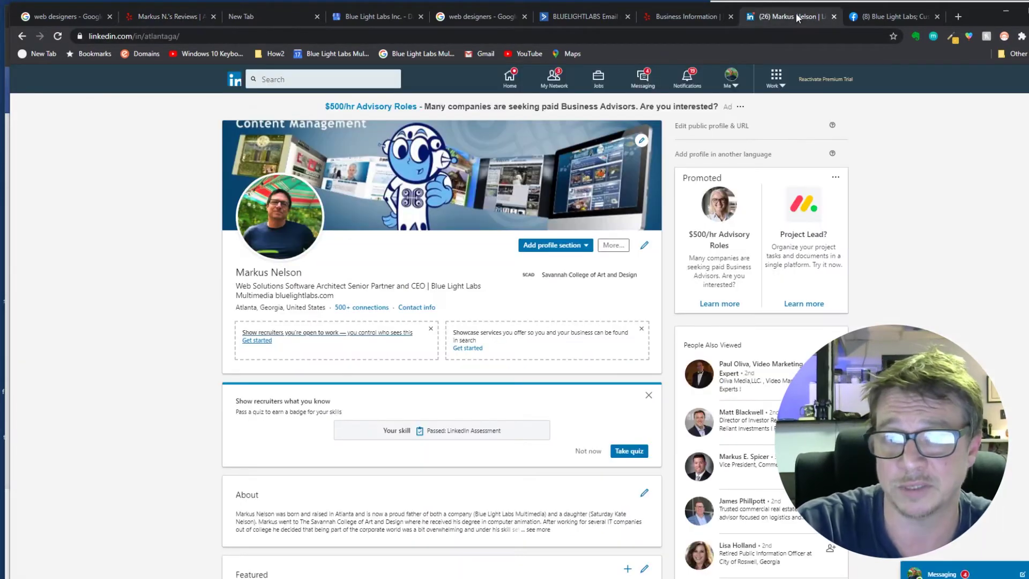
- Scroll the CEO's LinkedIn profile past Experience, Education and Skills to Recommendations
scroll(442, 333, down, 3)
scroll(732, 111, up, 3)
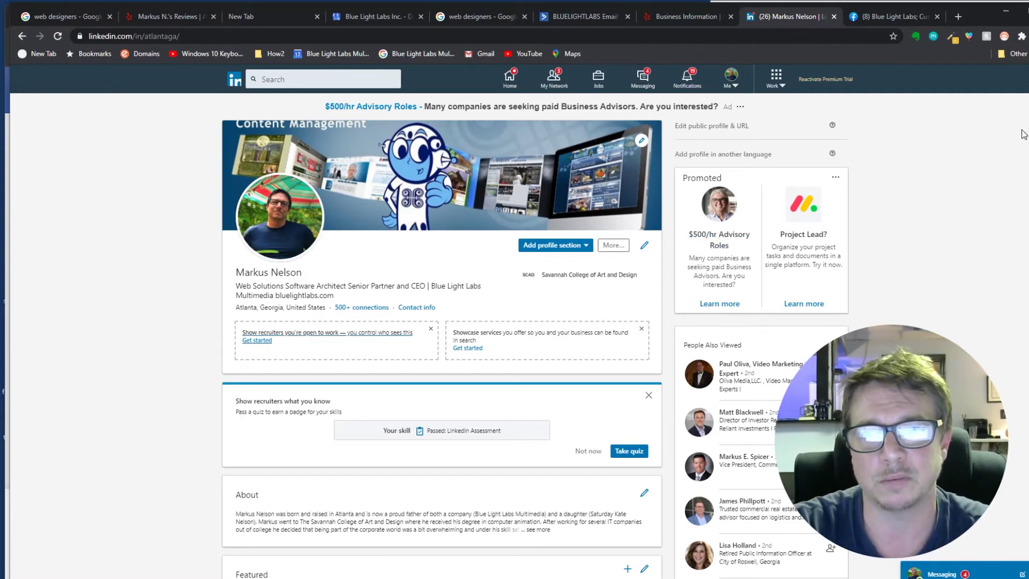
scroll(441, 321, down, 1)
scroll(442, 322, up, 1)
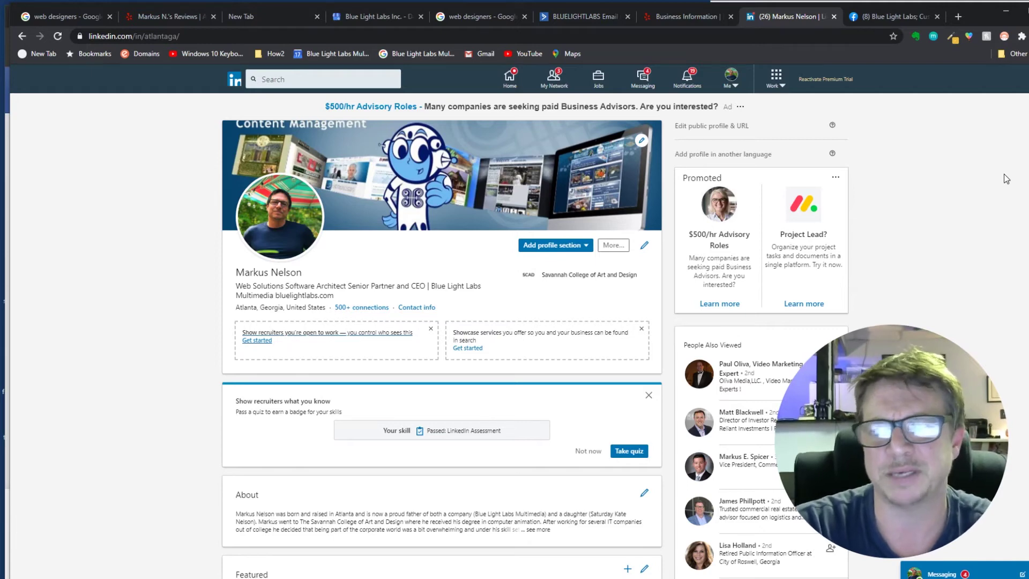
scroll(442, 349, down, 10)
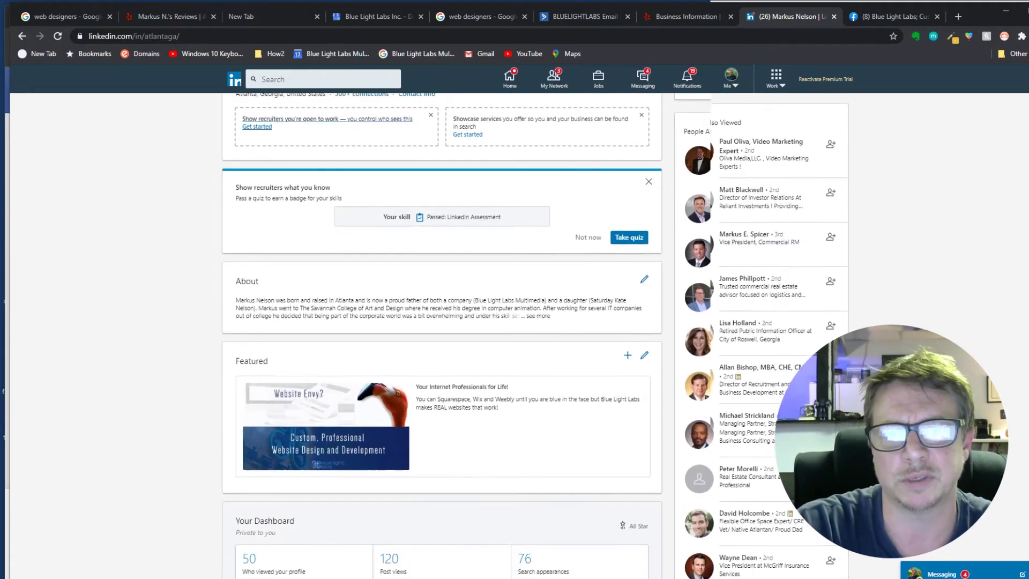
scroll(442, 348, down, 10)
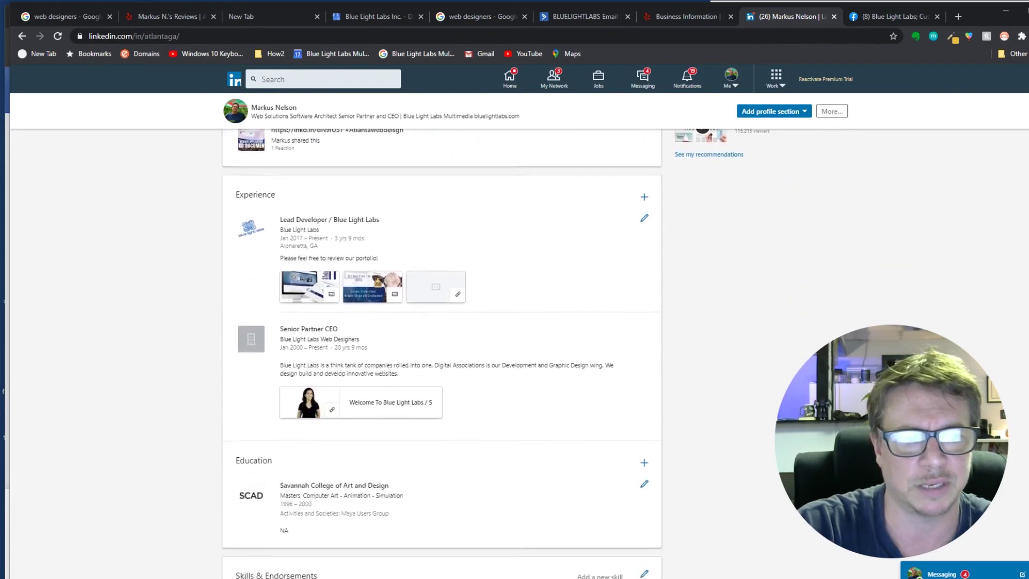
scroll(1025, 470, down, 6)
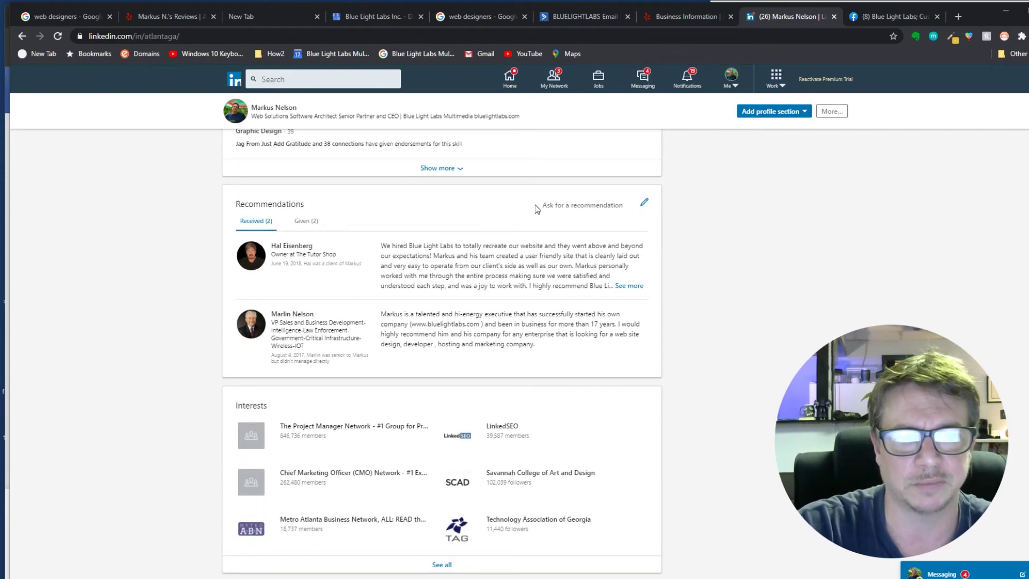
- Request a recommendation from a contact who managed you directly, citing Lead Developer at Blue Light Labs
click(581, 209)
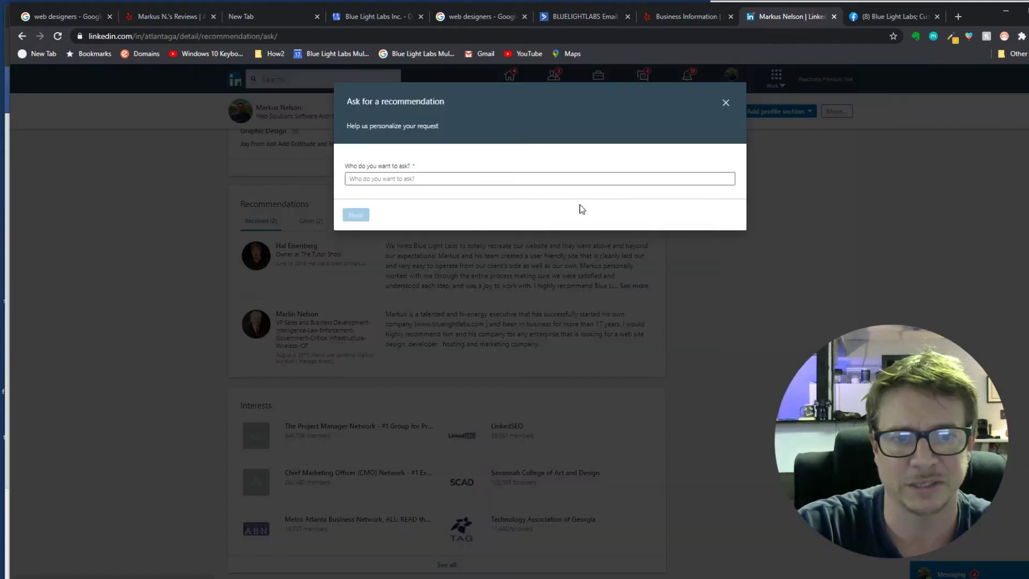
click(407, 179)
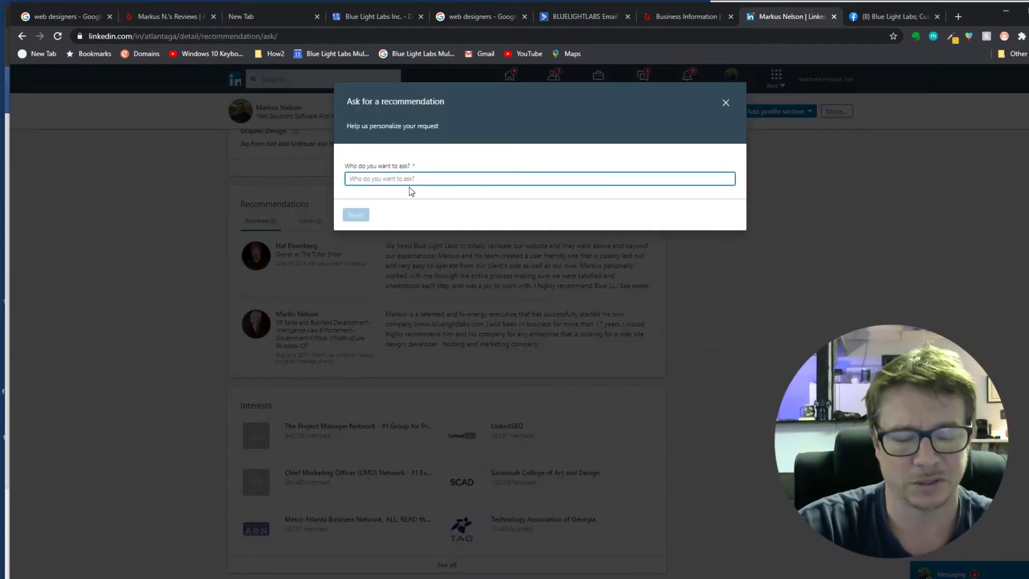
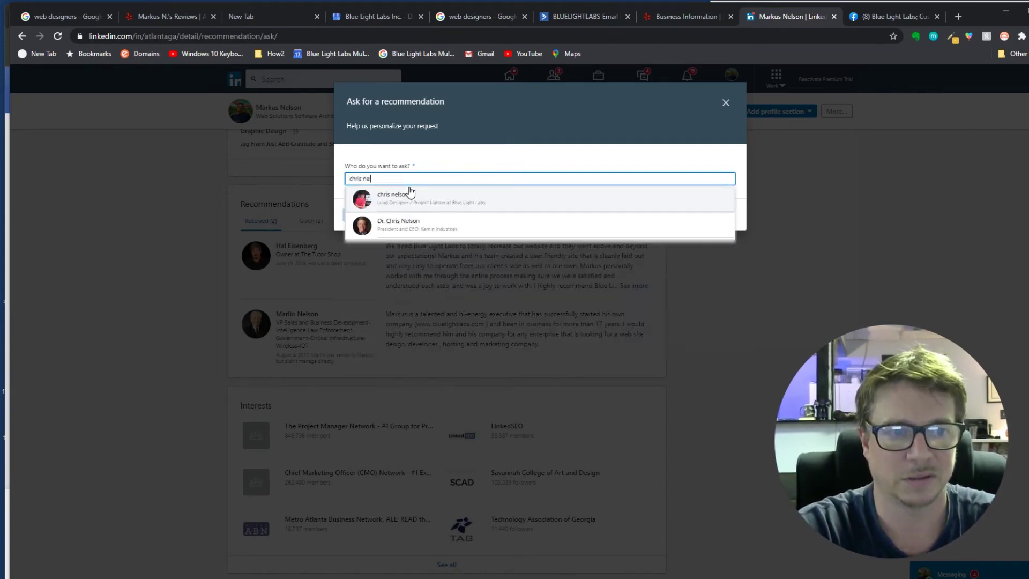
click(432, 199)
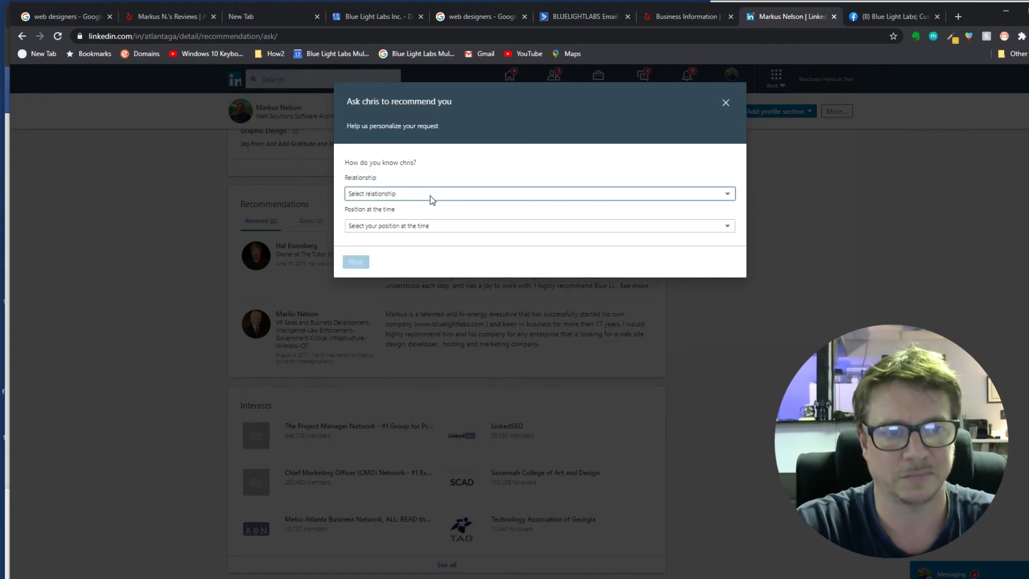
click(374, 194)
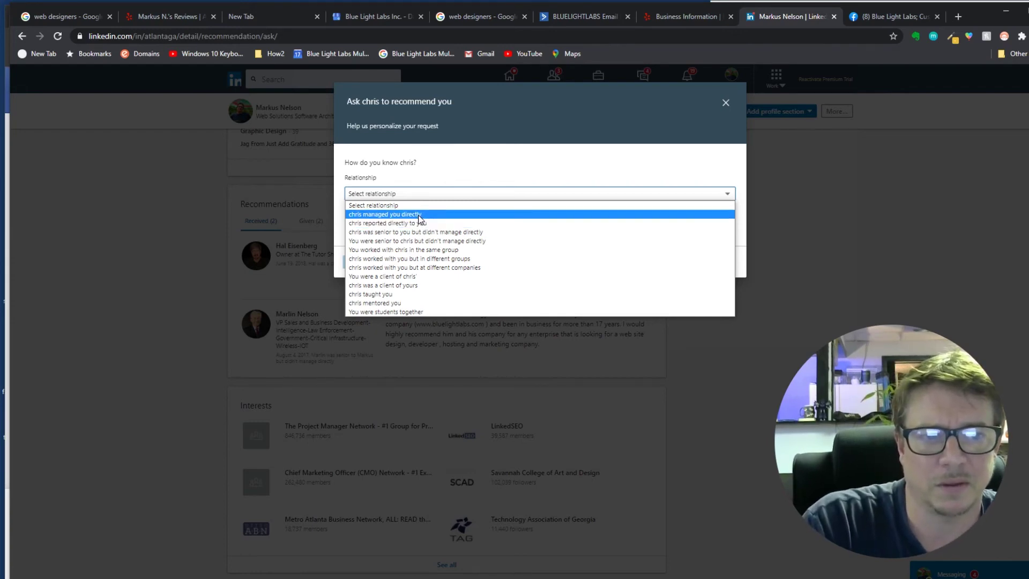
click(418, 214)
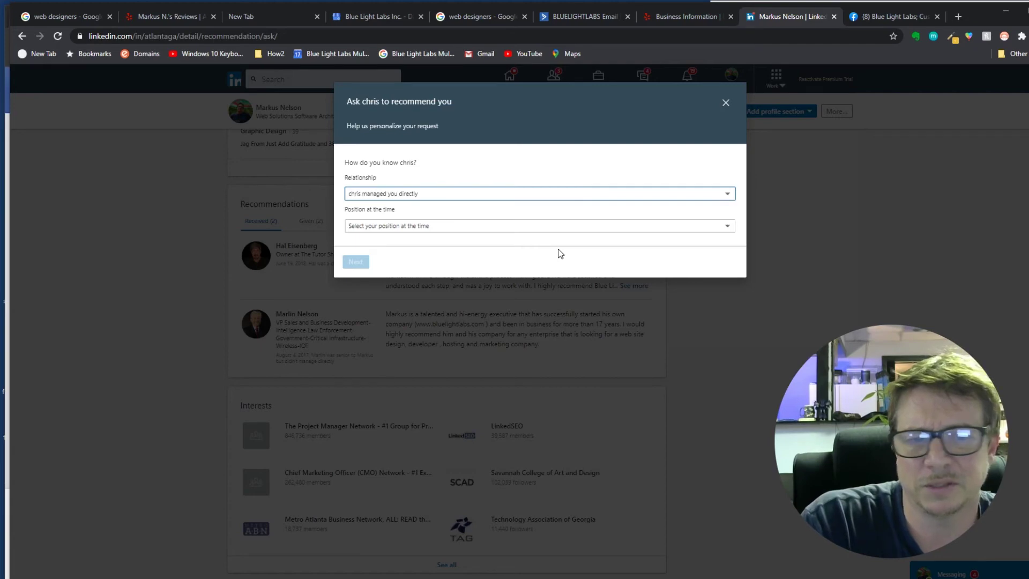
click(533, 227)
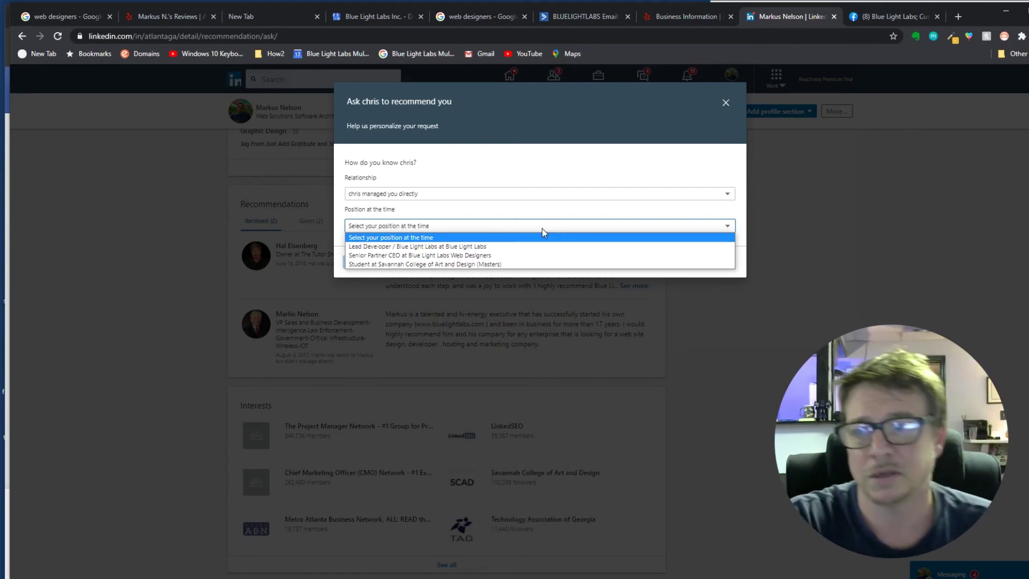
click(508, 246)
click(366, 262)
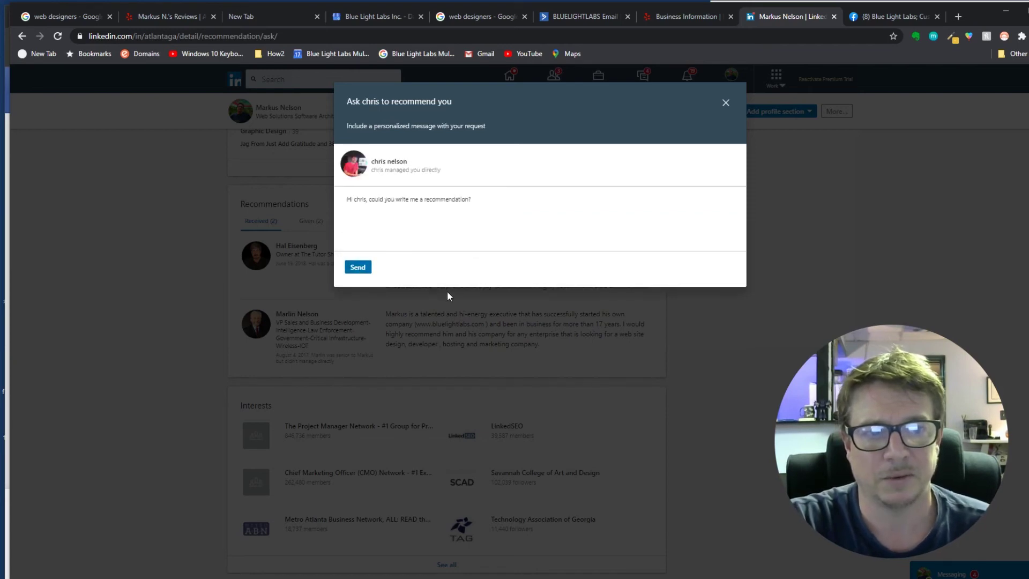
click(358, 267)
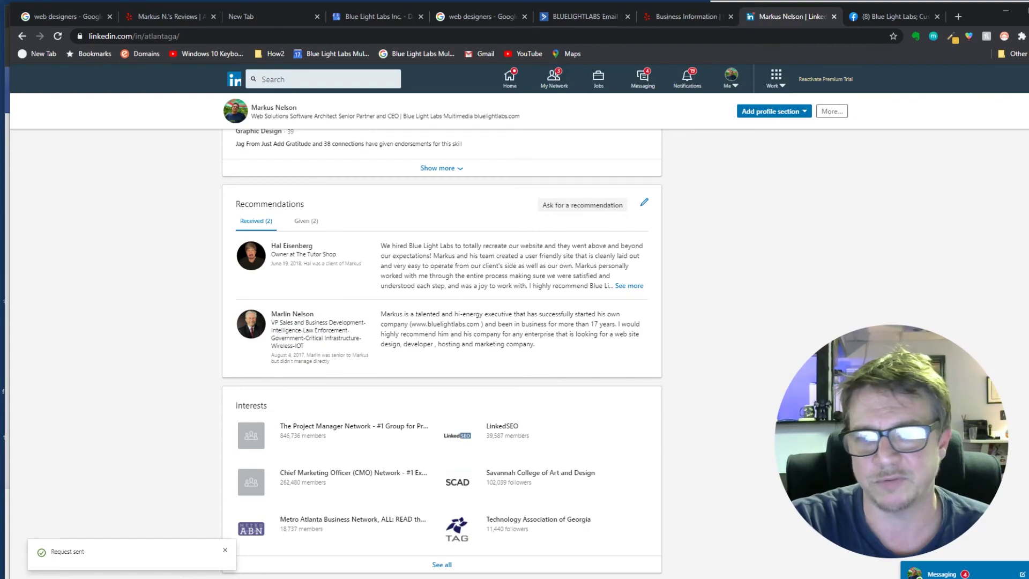
- Scroll through the LinkedIn profile to confirm the sent request, then bring up the Facebook reviews page
scroll(442, 353, up, 4)
scroll(442, 353, down, 5)
scroll(442, 354, up, 5)
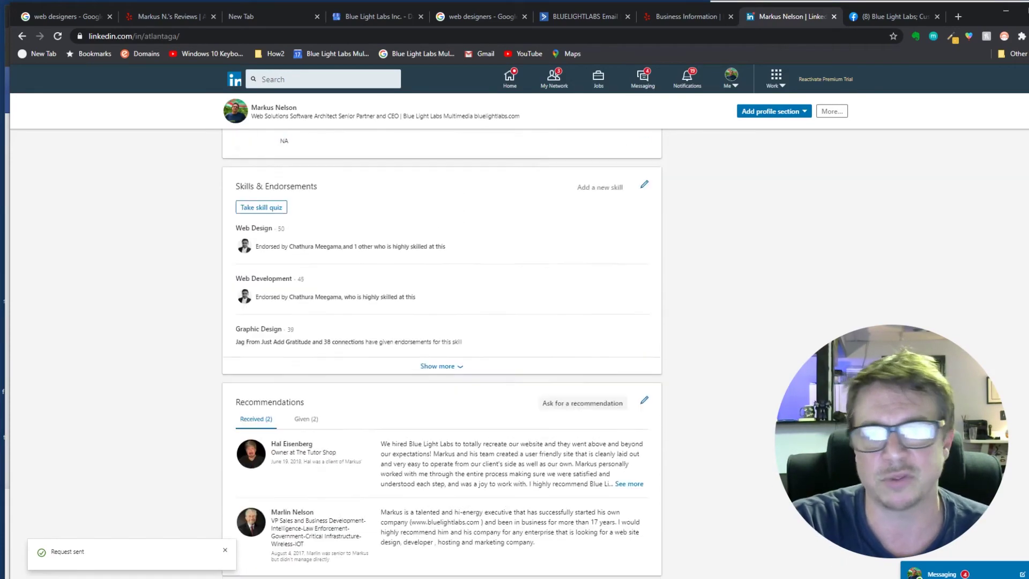
scroll(442, 353, up, 10)
scroll(442, 354, up, 7)
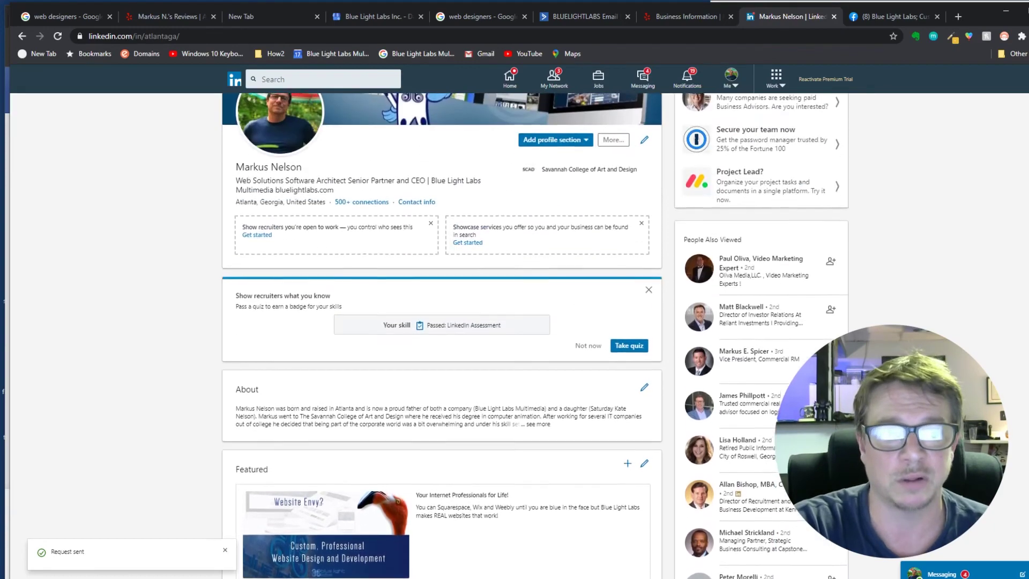
scroll(442, 353, up, 2)
scroll(442, 354, down, 8)
scroll(442, 353, down, 2)
scroll(442, 353, down, 4)
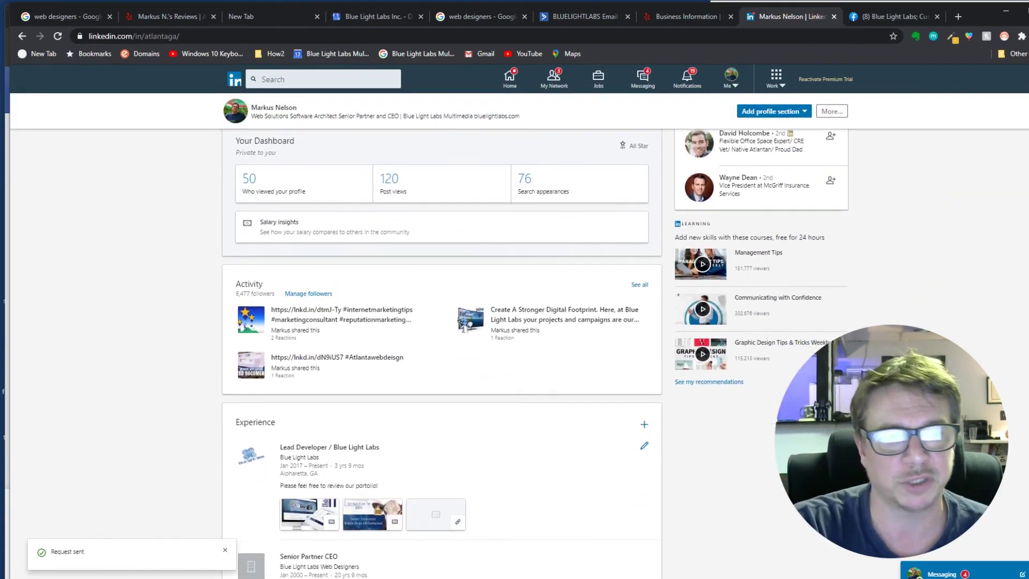
scroll(442, 353, down, 2)
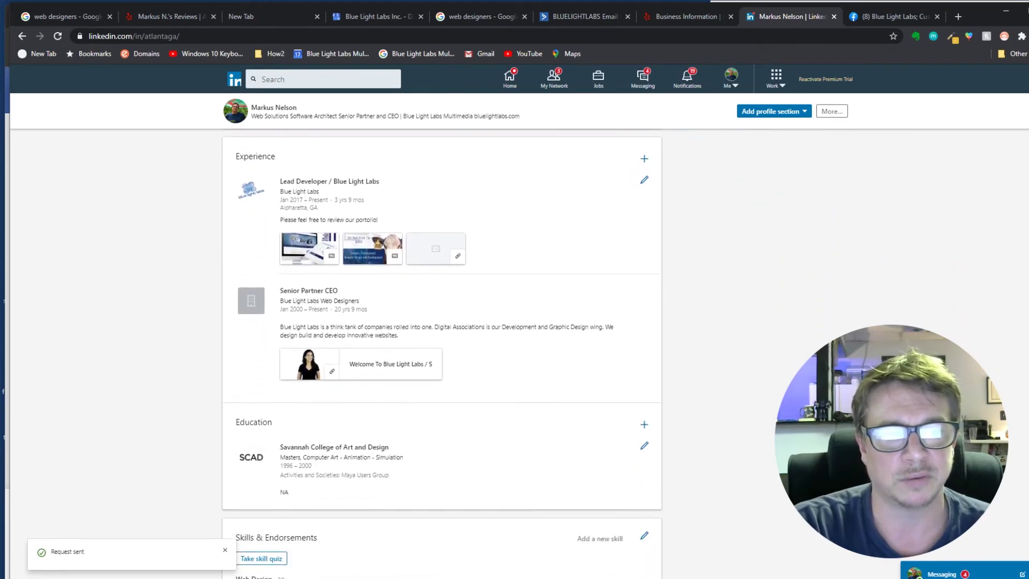
scroll(1027, 428, down, 8)
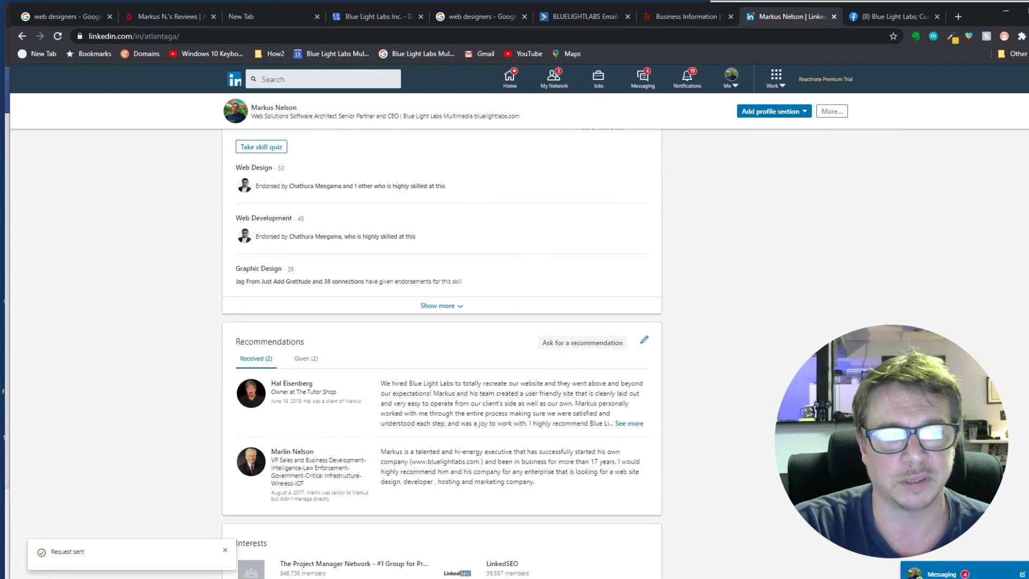
scroll(1027, 428, down, 6)
scroll(1027, 428, up, 15)
scroll(1027, 429, up, 4)
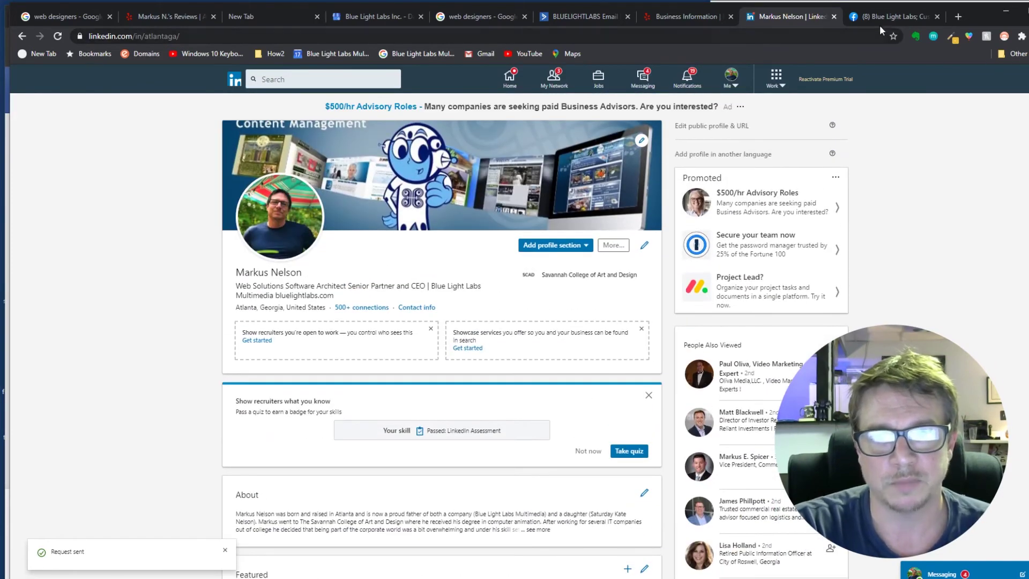
click(889, 16)
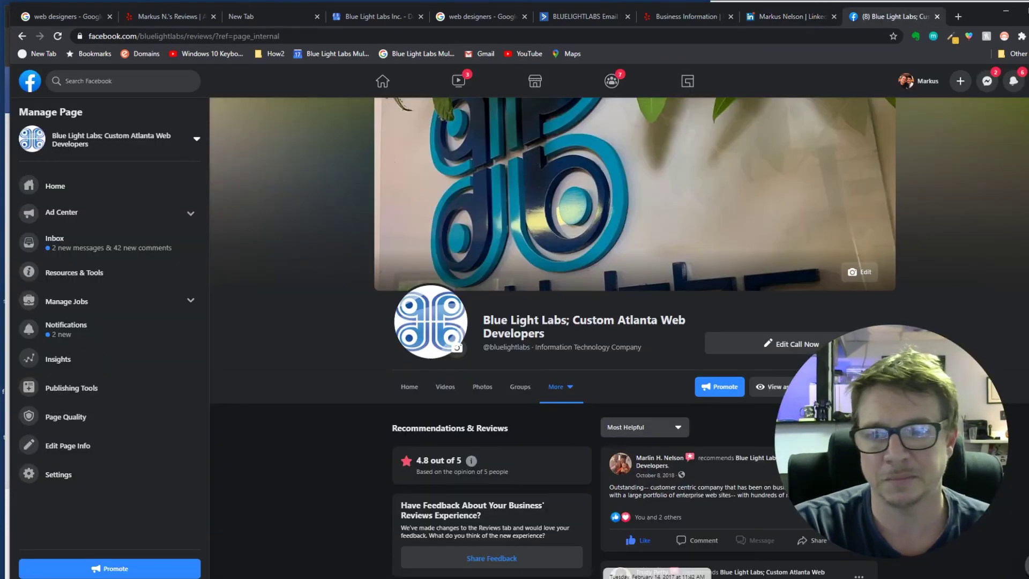
- Reload facebook.com/bluelightlabs/reviews without '?ref=page_internal' and scroll through the 4.8-rated reviews
drag(1028, 311, 897, 311)
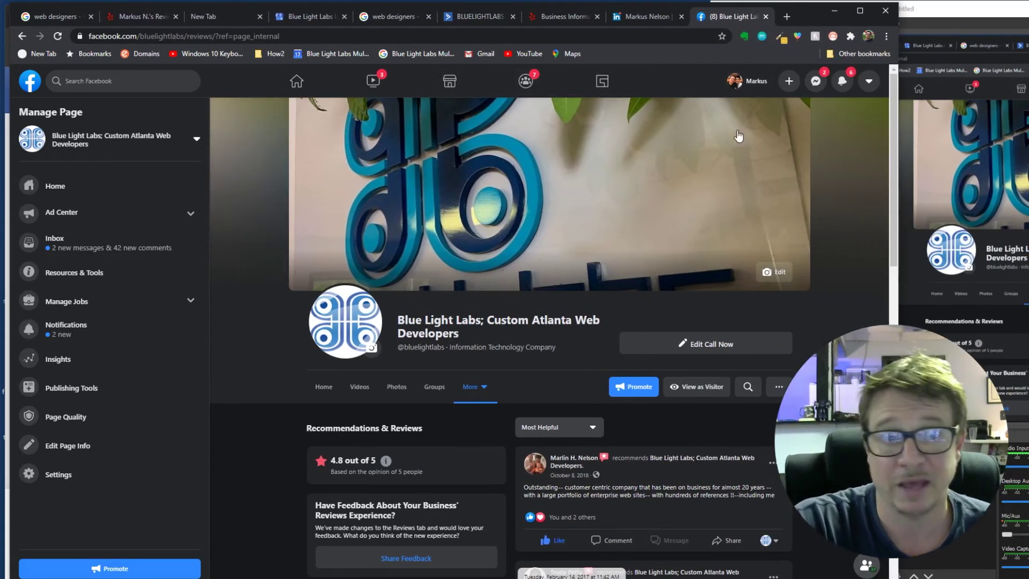
drag(327, 36, 241, 52)
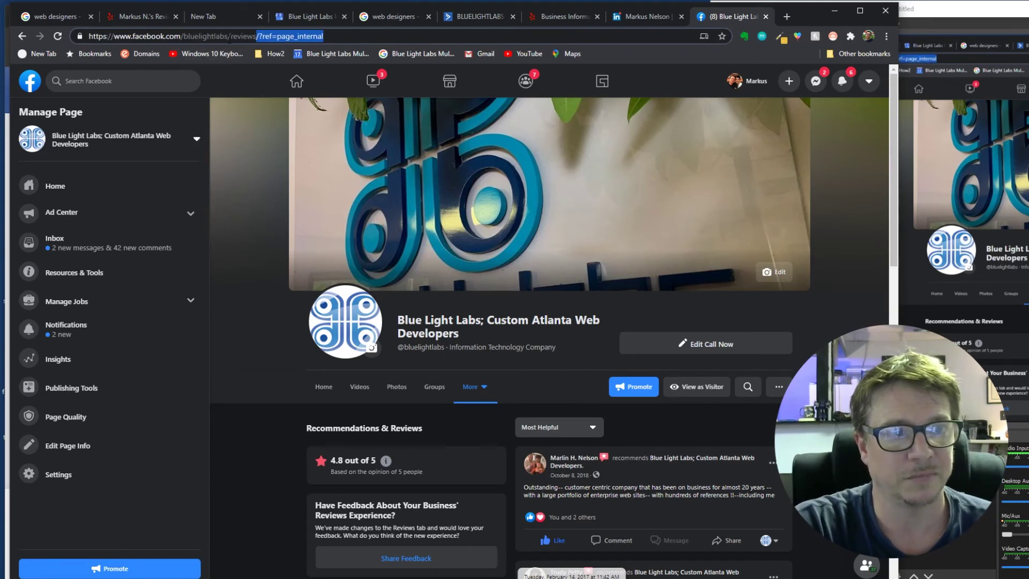
key(BackSpace)
key(BackSpace)
key(BackSpace)
text(ws)
key(Return)
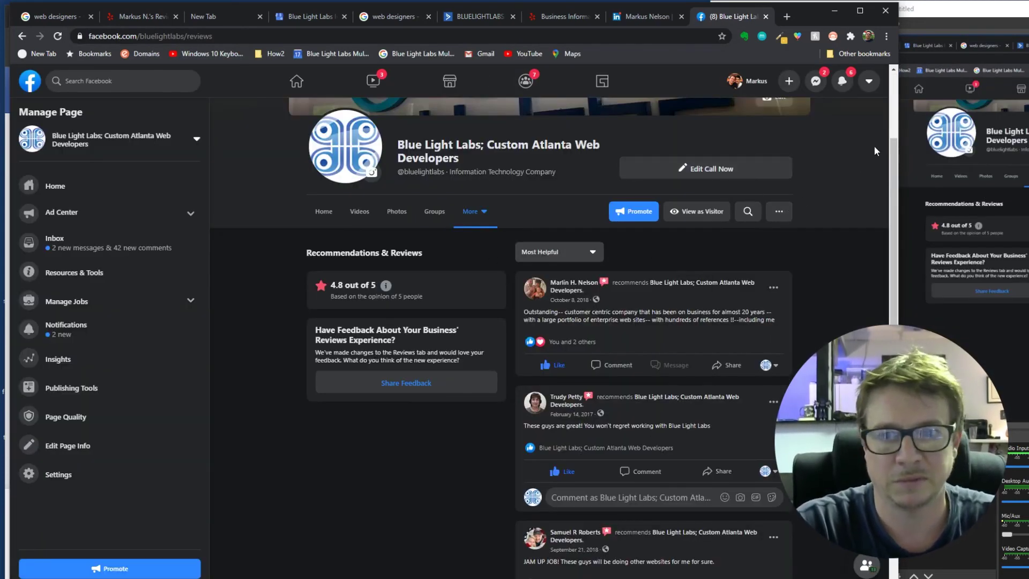
scroll(897, 154, down, 2)
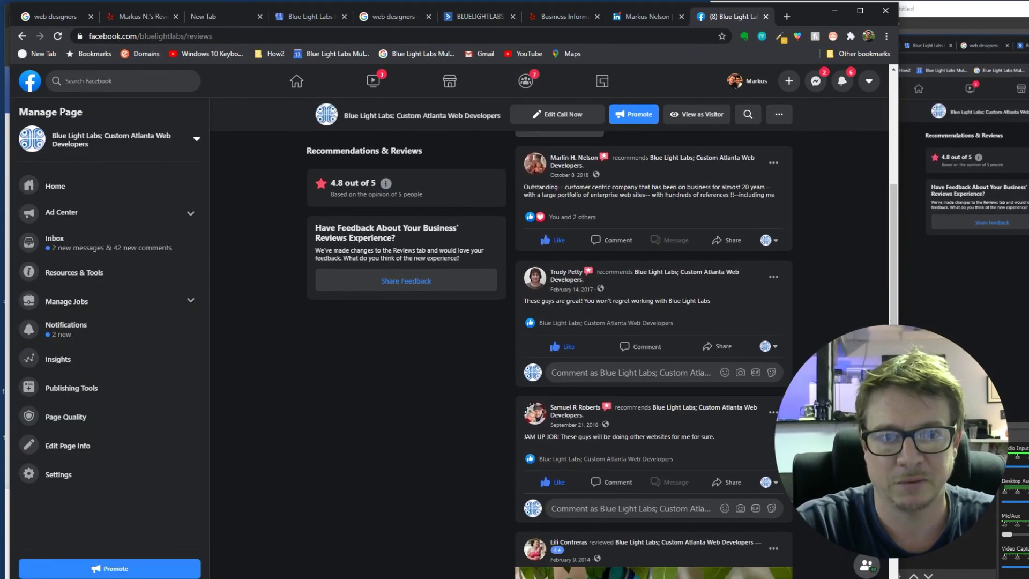
drag(892, 208, 877, 418)
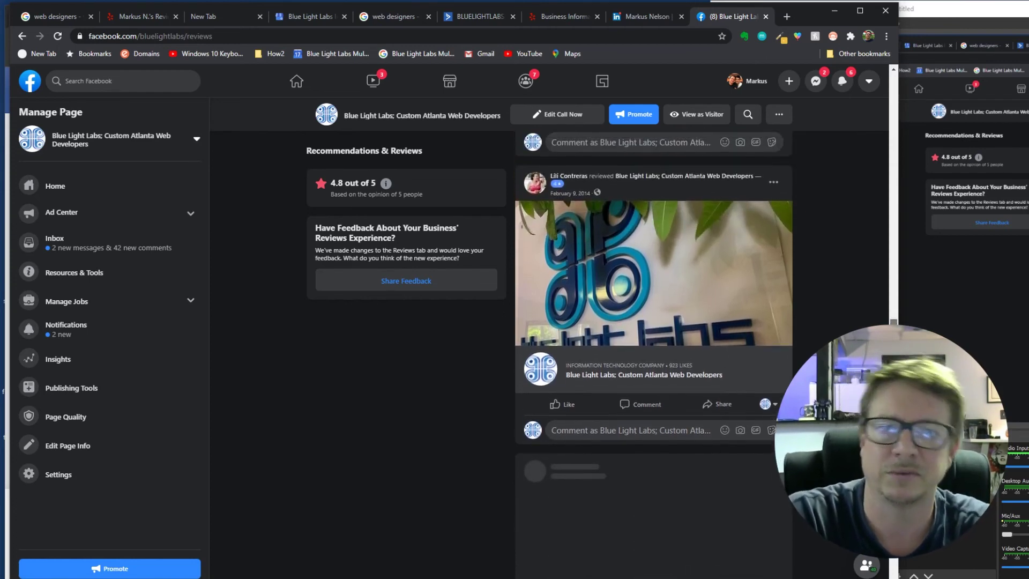
drag(893, 246, 886, 95)
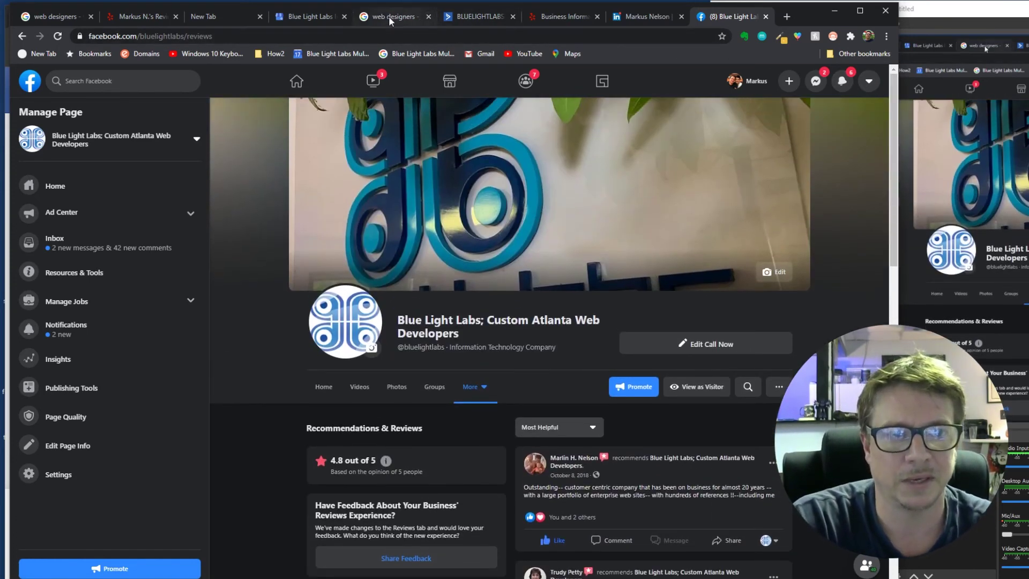
- Check the Google My Business dashboard stats, then return to ActiveCampaign's BLLreviews automation
click(316, 18)
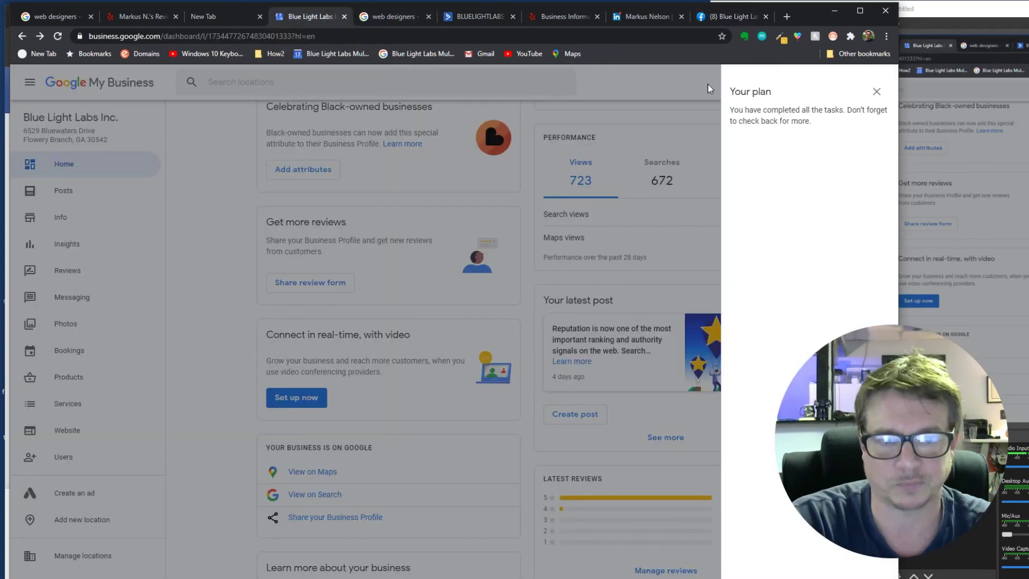
click(876, 92)
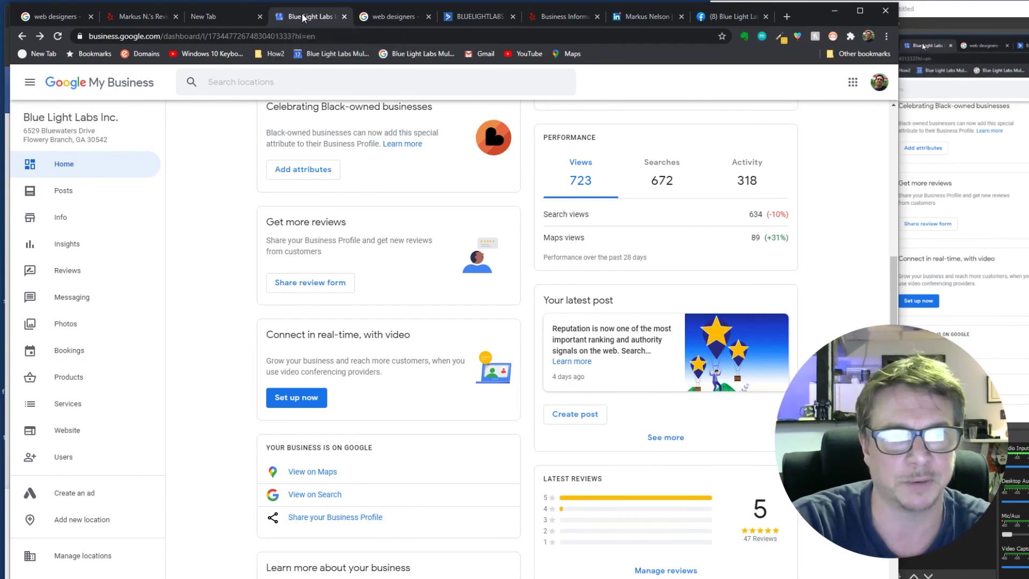
click(484, 16)
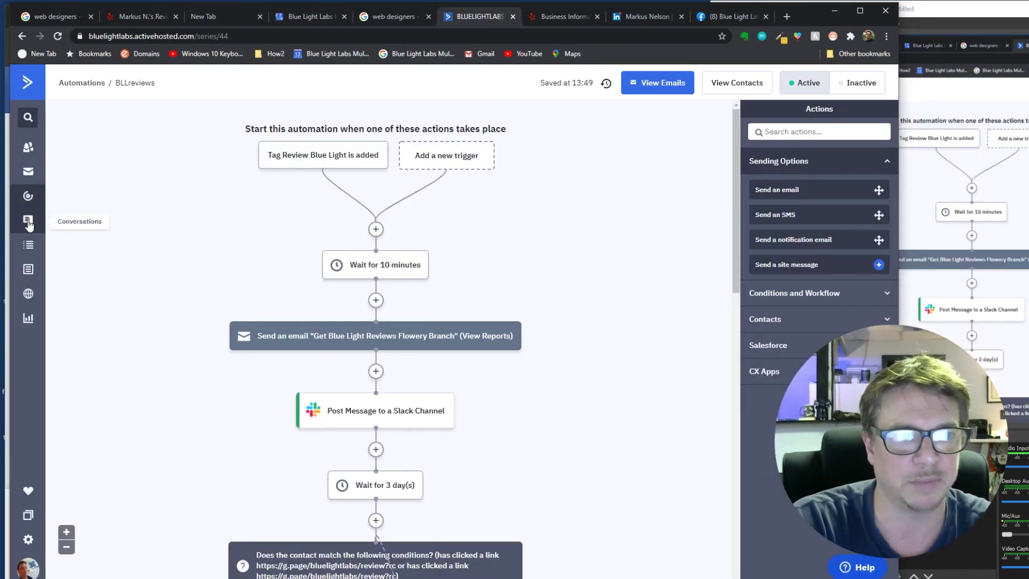
- Show ActiveCampaign's Campaigns page and scroll to past campaigns like May 2020 and COVID 19 Message
click(27, 174)
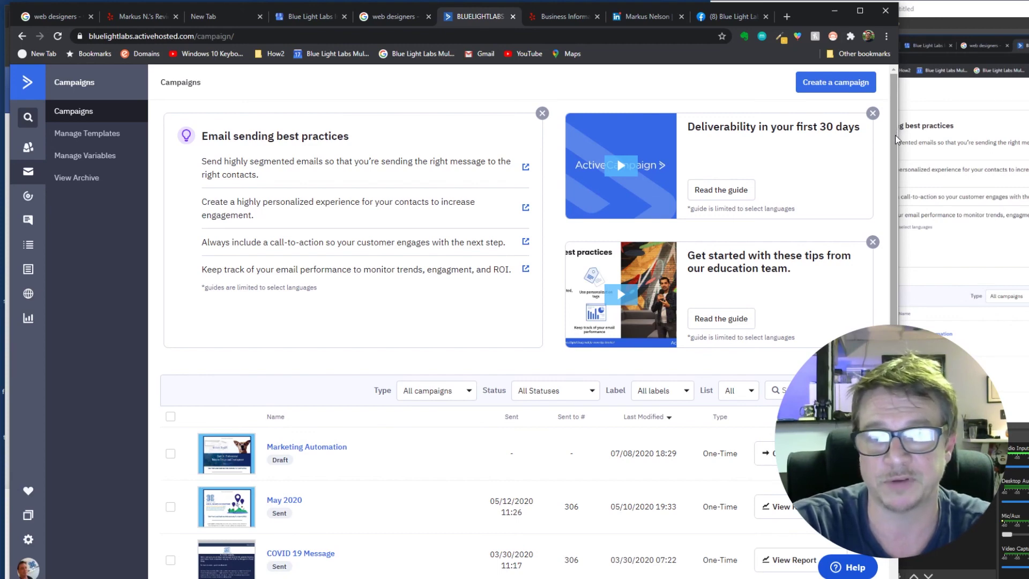
drag(894, 139, 870, 320)
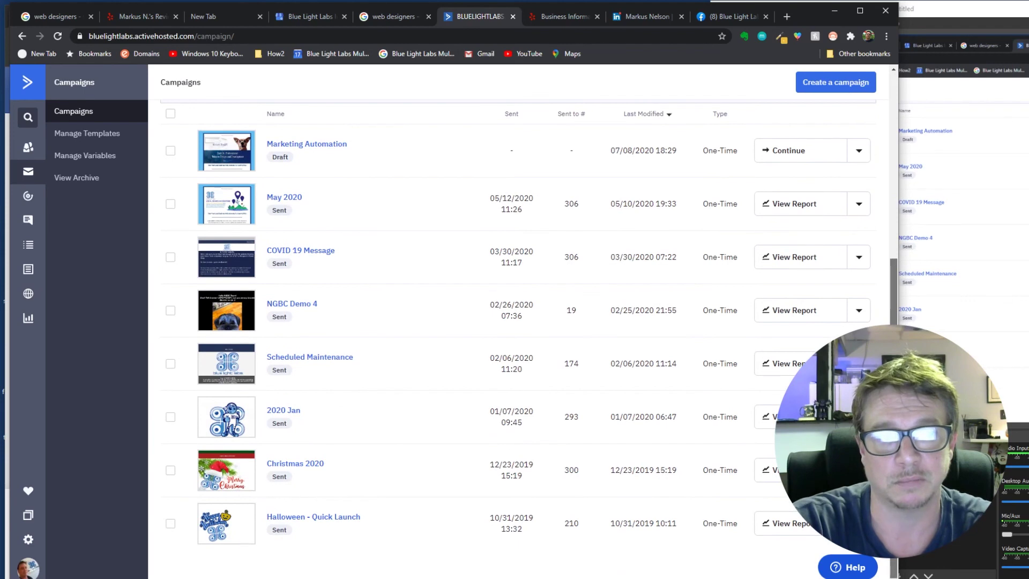